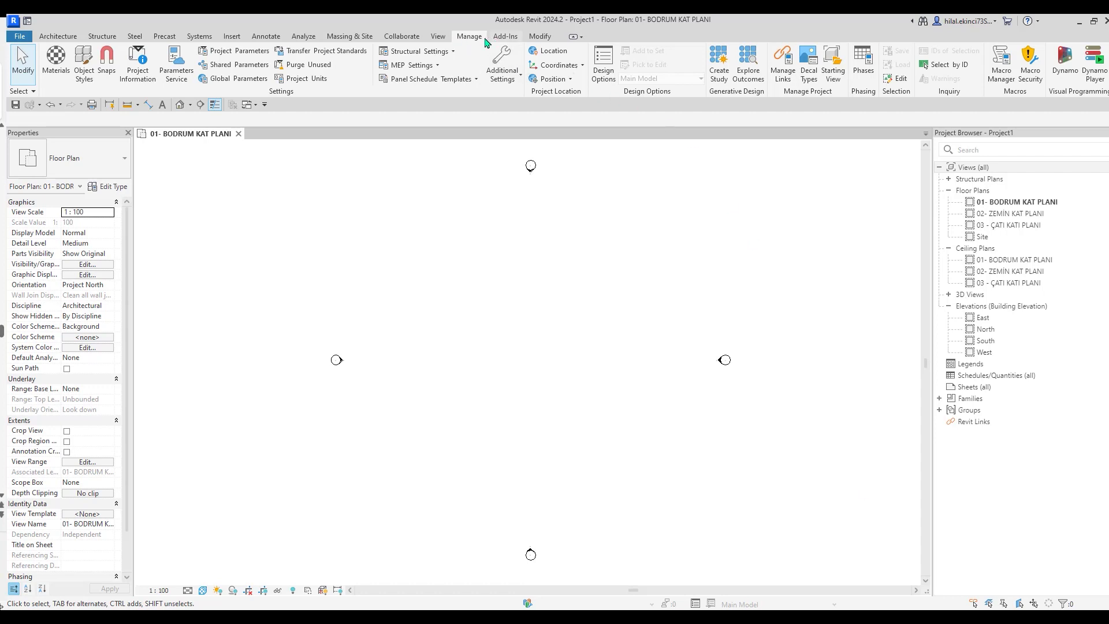
- Launch Dynamo from the Manage tab of the open Revit 2024 project
click(1064, 59)
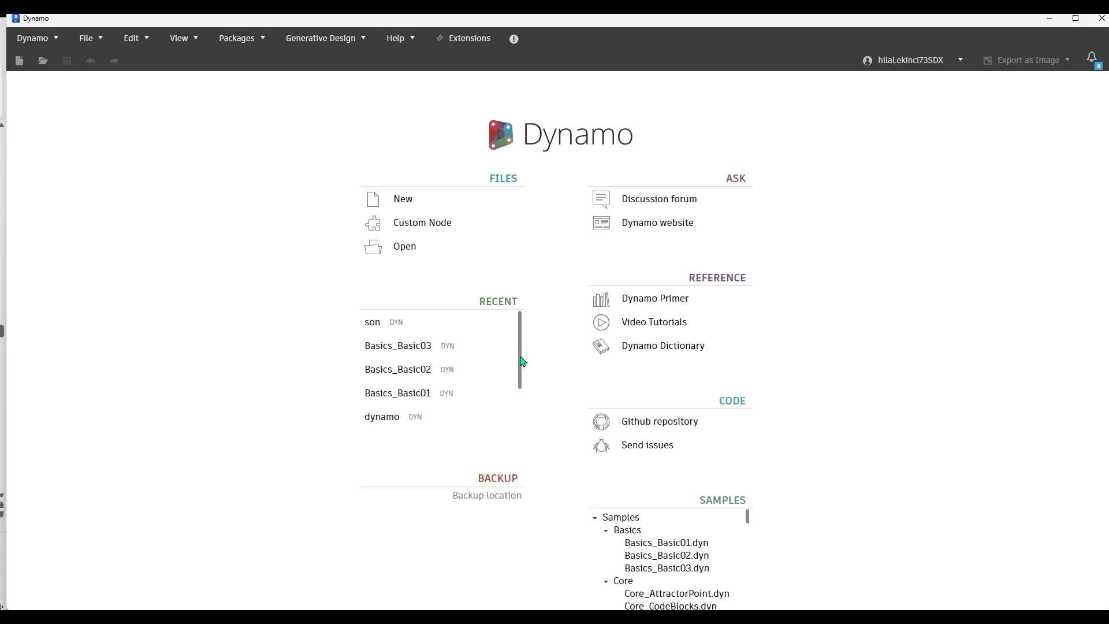
- Create a new blank Dynamo graph and focus the Library search box
click(418, 206)
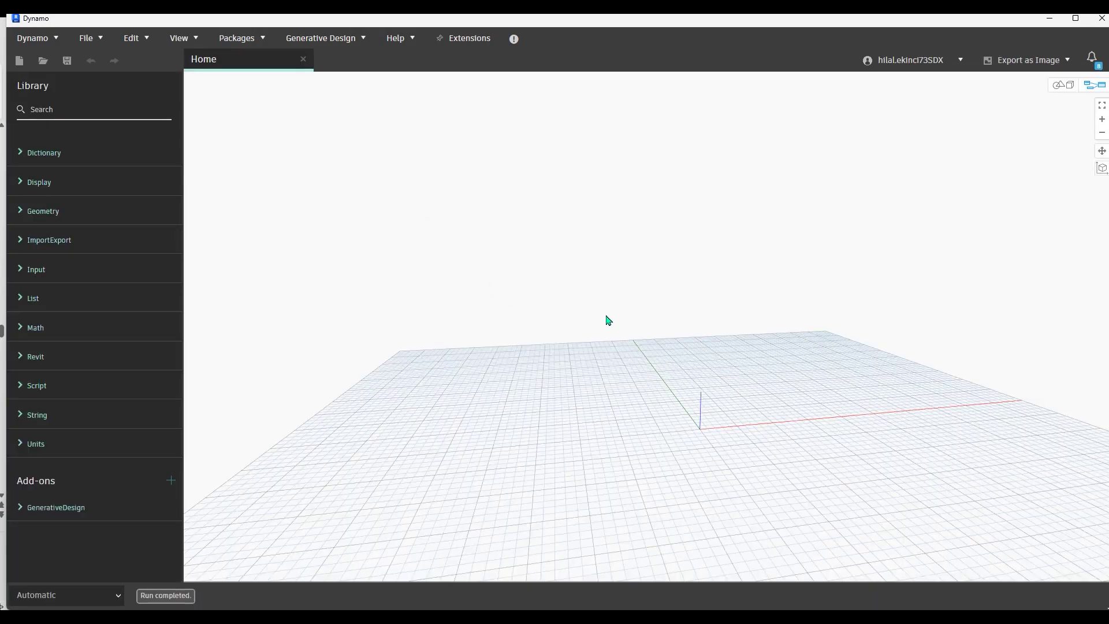
right_click(566, 324)
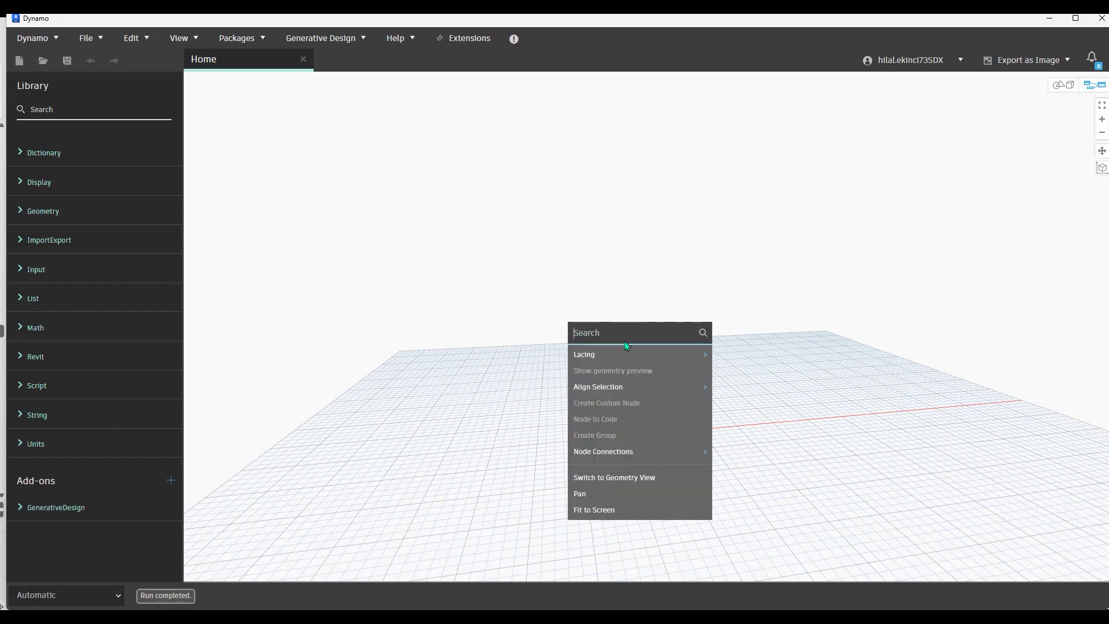
click(96, 106)
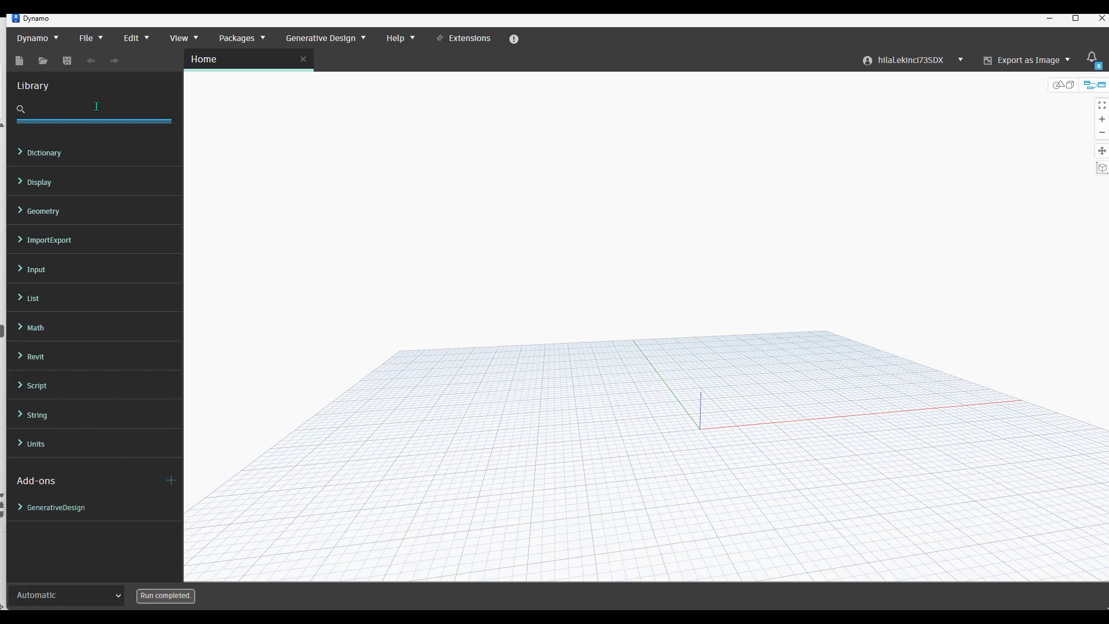
- Search 'coordinates' and place a Point.ByCoordinates node near the canvas centre
text(coordinates)
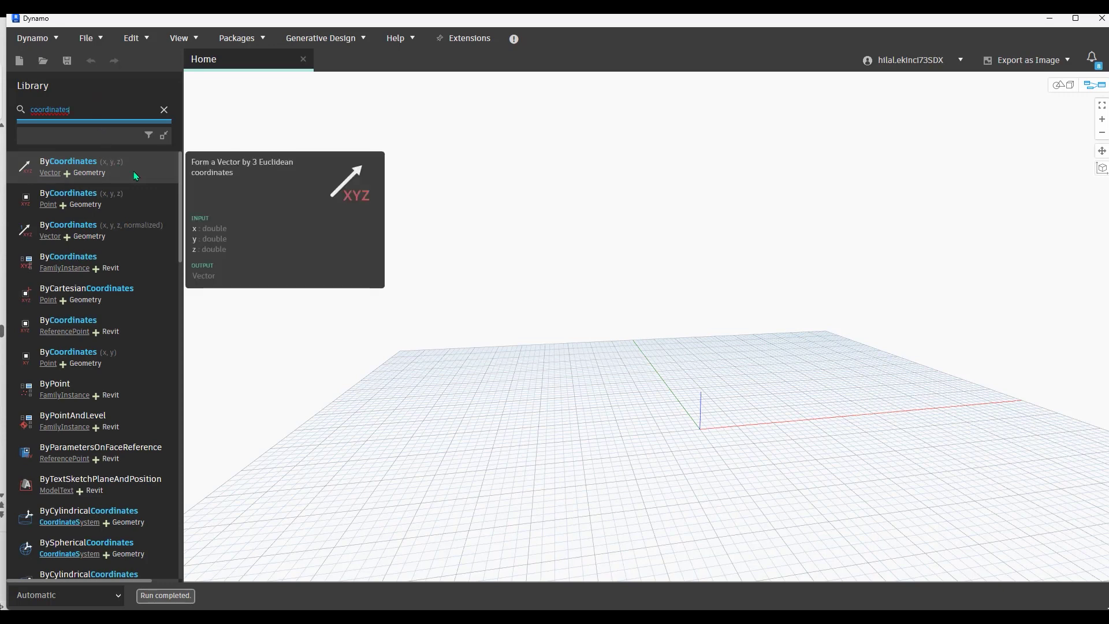
mouse_move(78, 199)
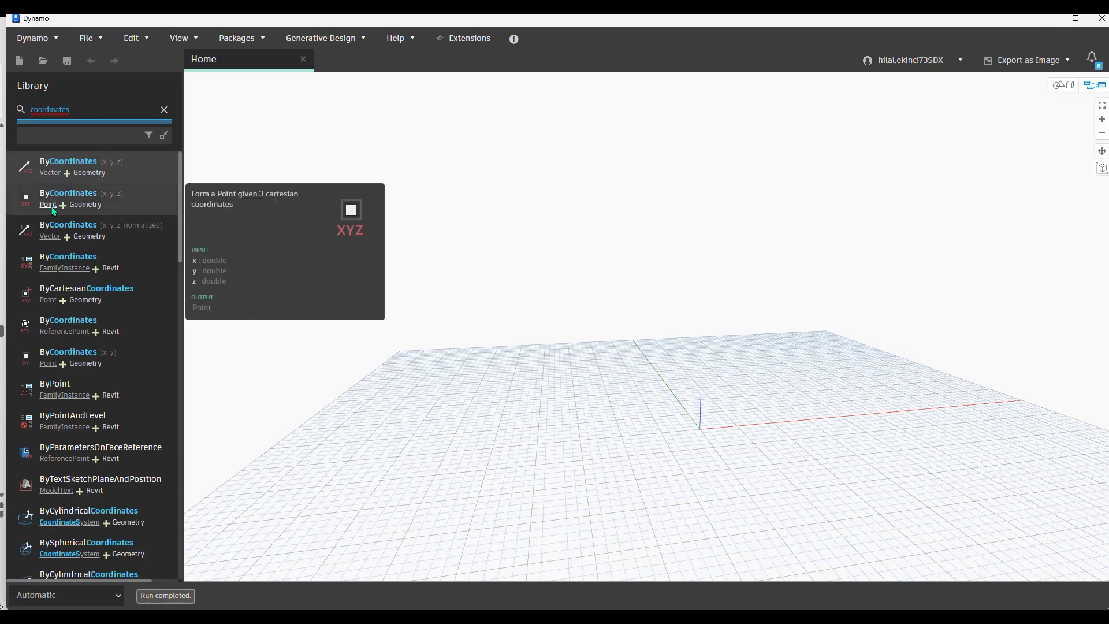
click(139, 206)
drag(655, 312, 519, 291)
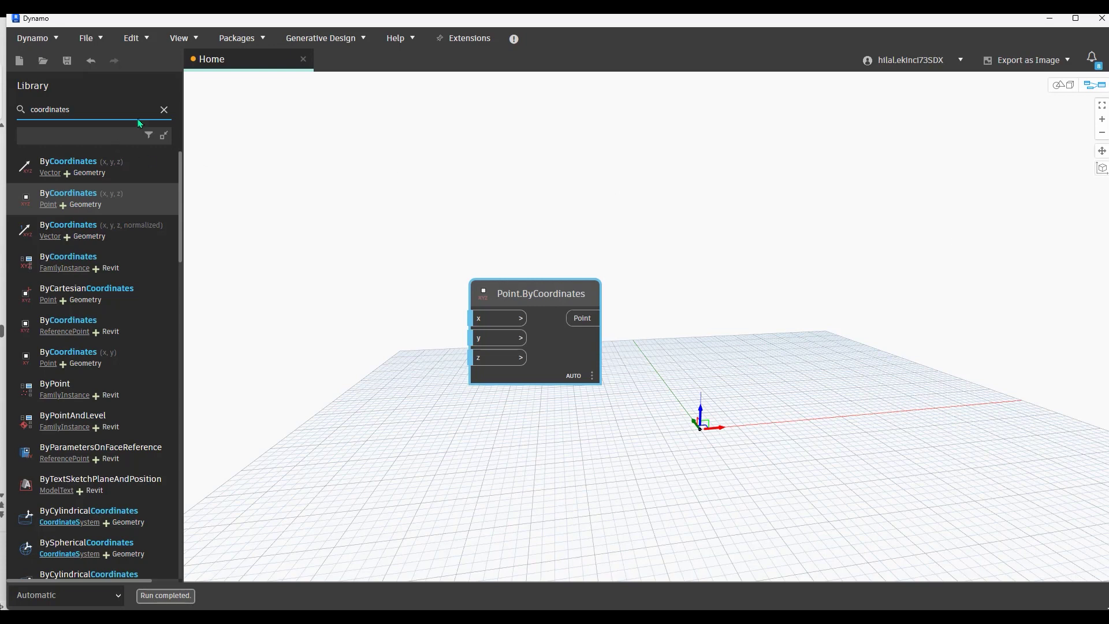
click(164, 110)
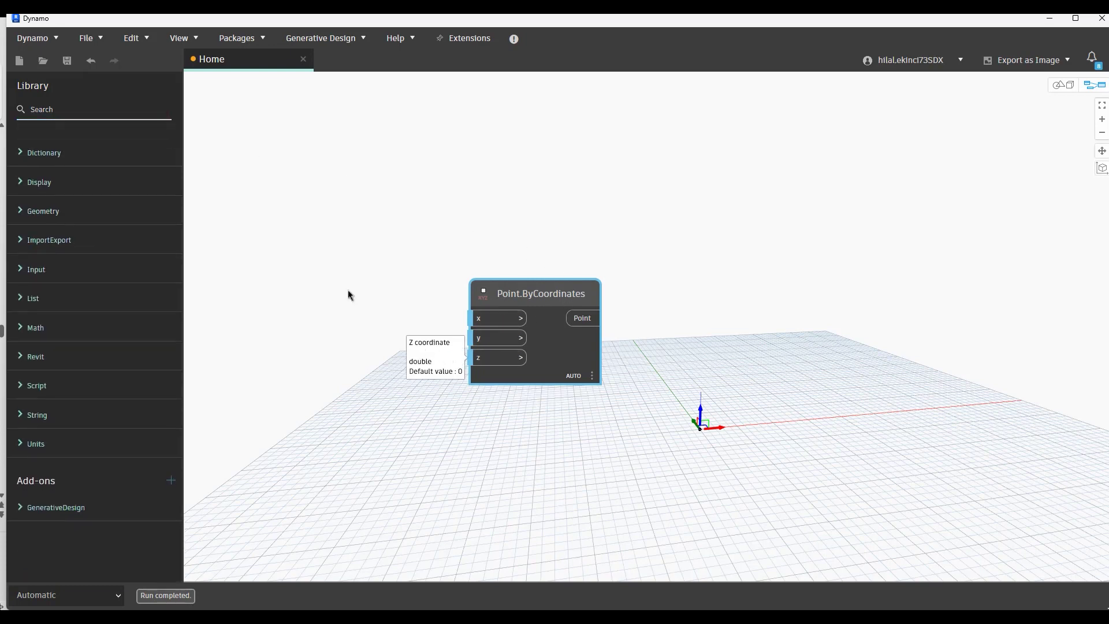
- Add a Number Slider left of Point.ByCoordinates and set its value to 10
click(100, 109)
text(n)
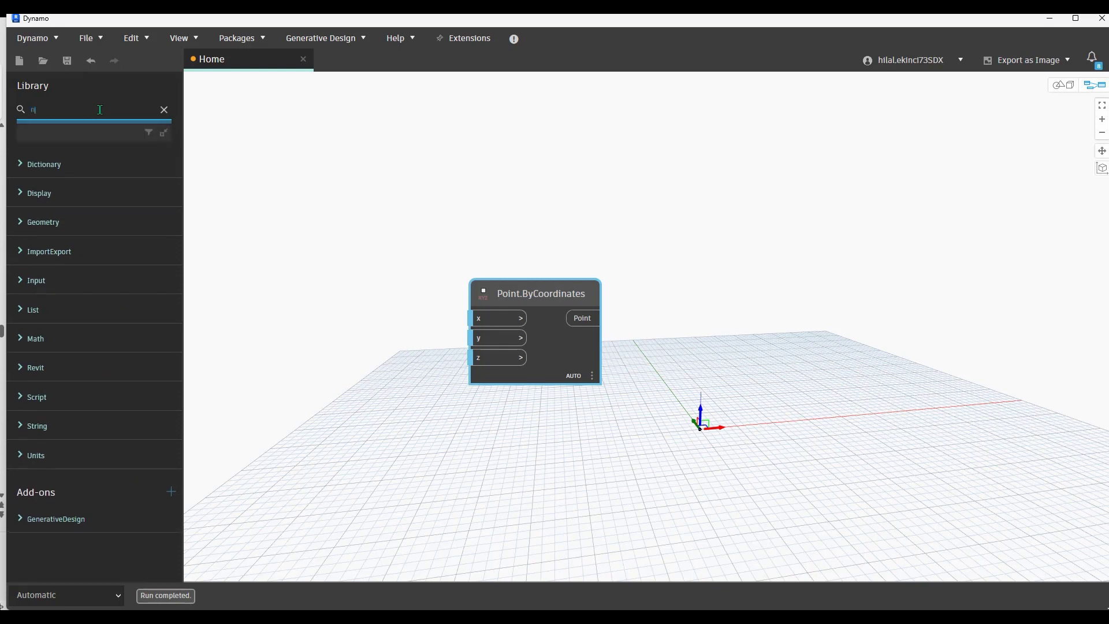
text(umber slid)
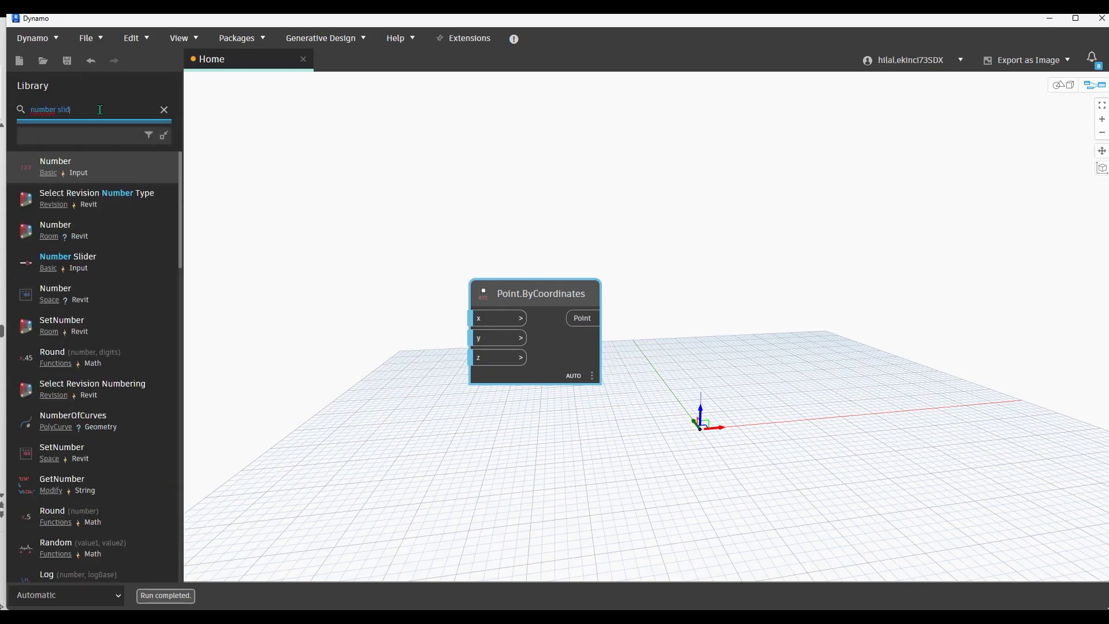
text(er)
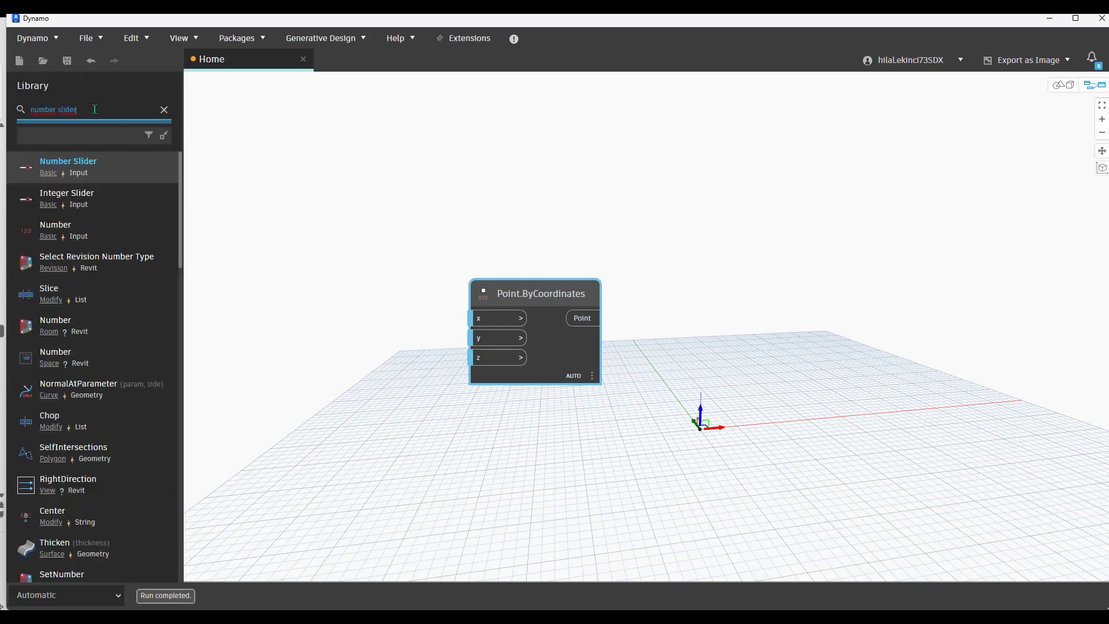
click(122, 173)
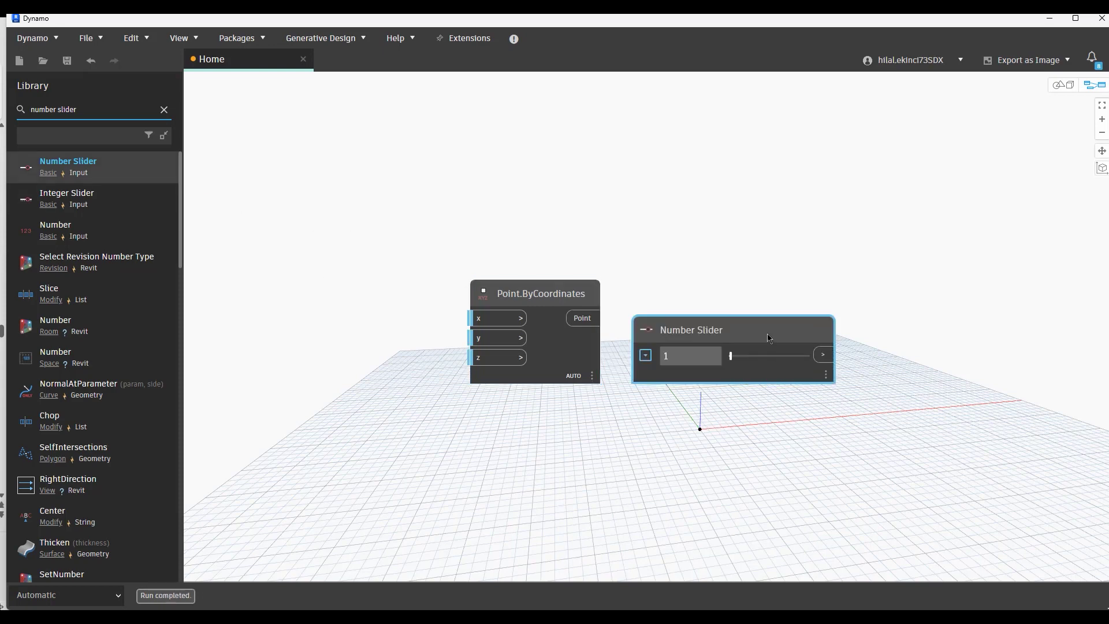
drag(768, 338, 359, 298)
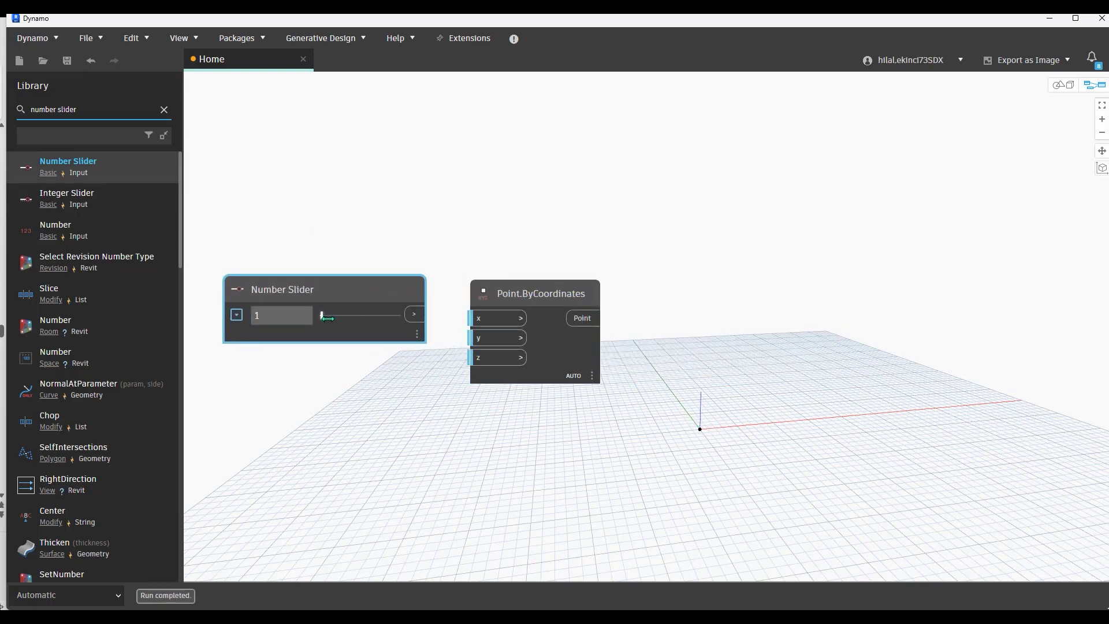
mouse_move(322, 315)
mouse_down()
mouse_move(361, 317)
mouse_move(338, 316)
mouse_up()
click(310, 320)
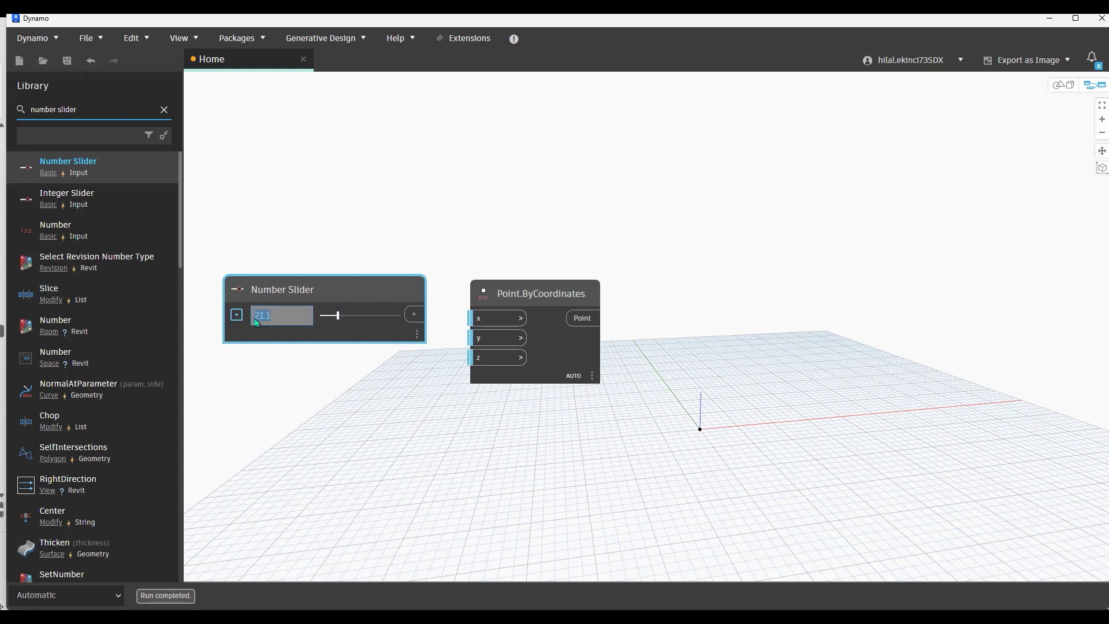
text(10)
key(Return)
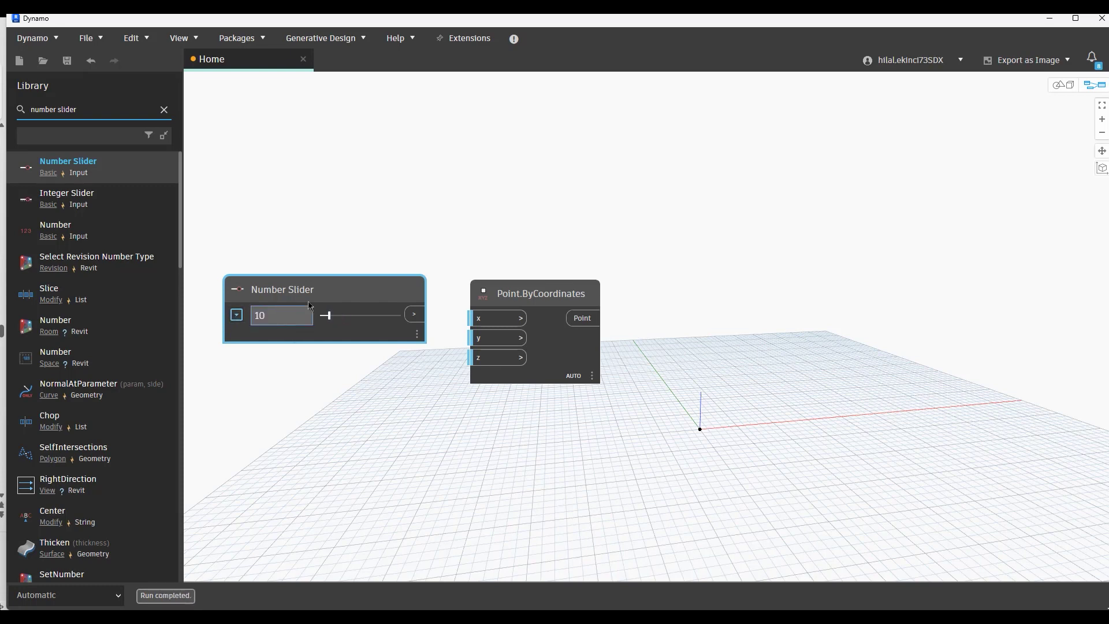
drag(355, 292, 355, 255)
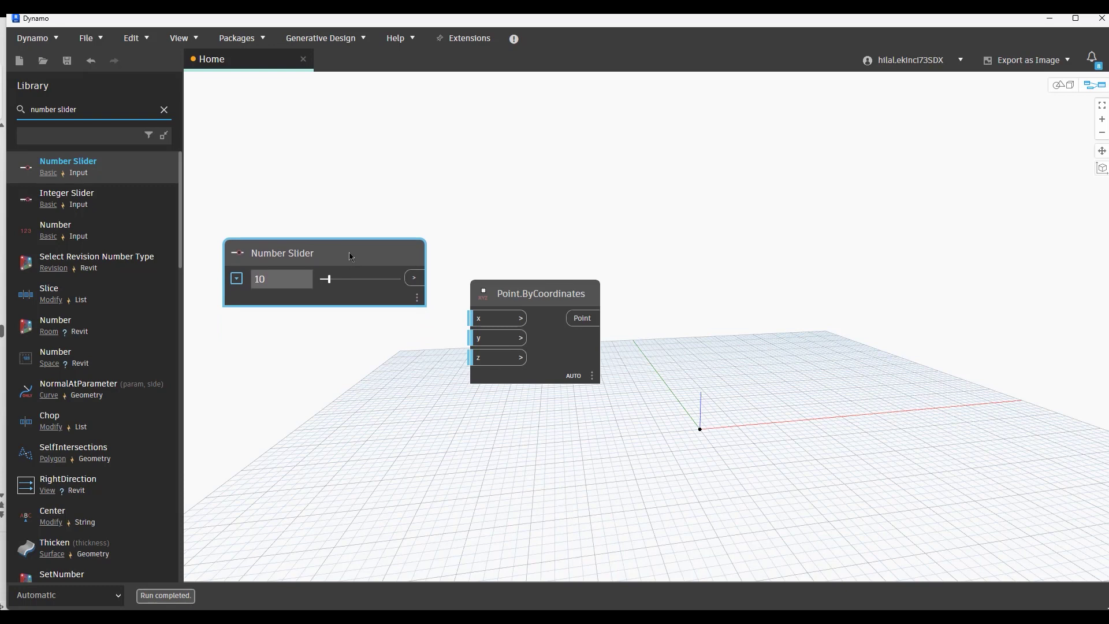
- Duplicate the slider, add a third slider below, and place Point.ByCoordinates to their right
key(ctrl+c)
key(ctrl+v)
mouse_move(489, 261)
mouse_down()
mouse_move(302, 348)
mouse_move(278, 329)
mouse_up()
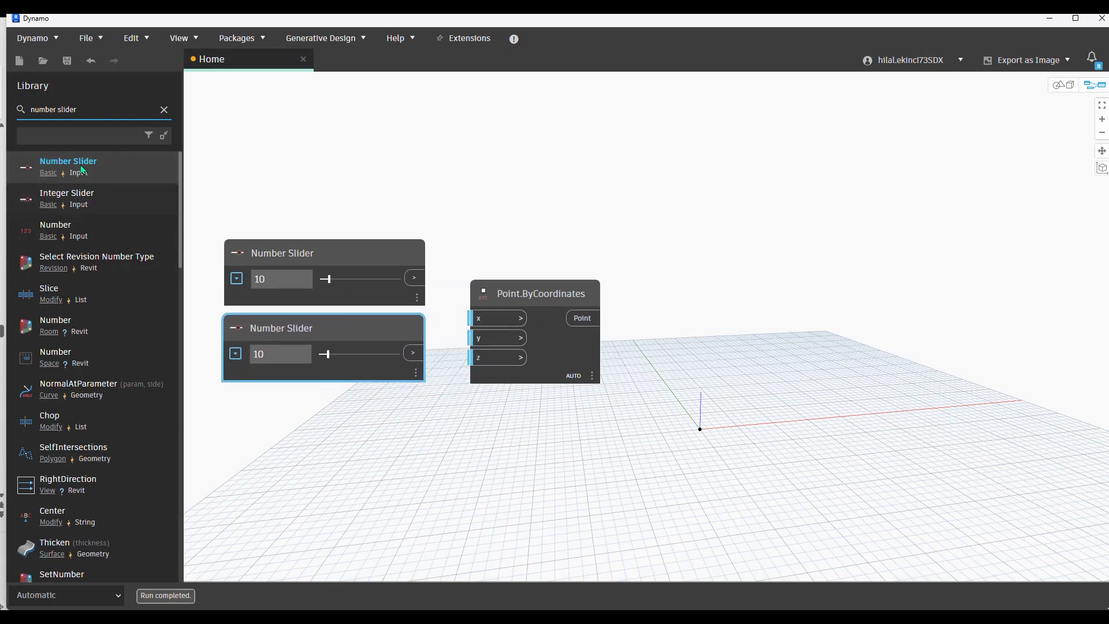
click(118, 173)
mouse_move(714, 354)
mouse_down()
mouse_move(361, 402)
mouse_move(288, 433)
mouse_move(288, 419)
mouse_up()
scroll(488, 207, down, 2)
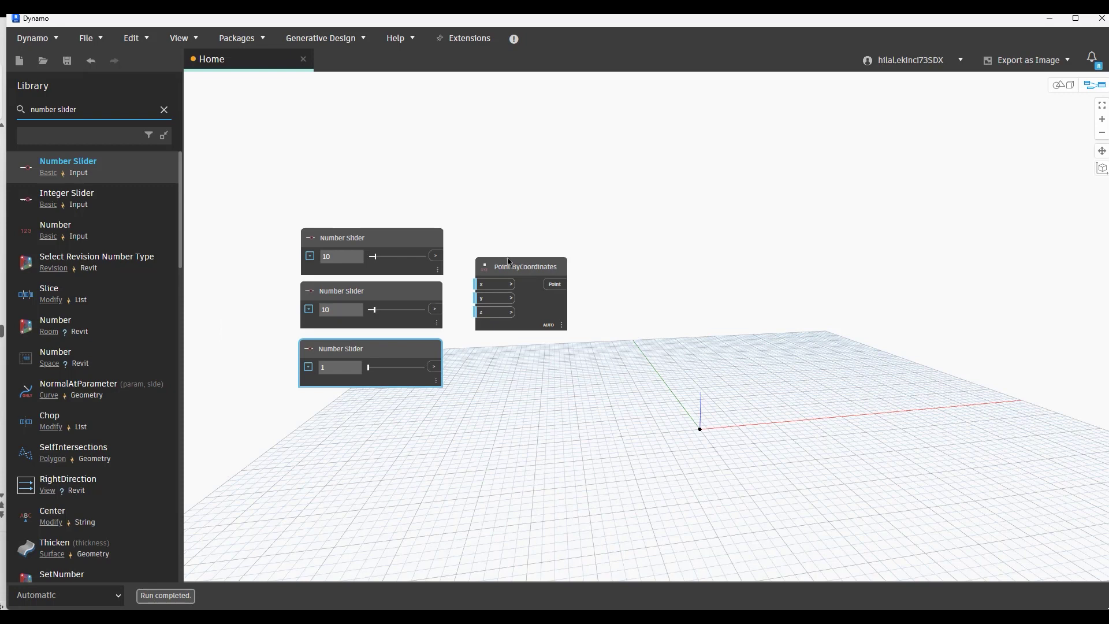
mouse_move(513, 264)
mouse_down()
mouse_move(587, 274)
mouse_move(386, 254)
mouse_up()
scroll(583, 272, up, 2)
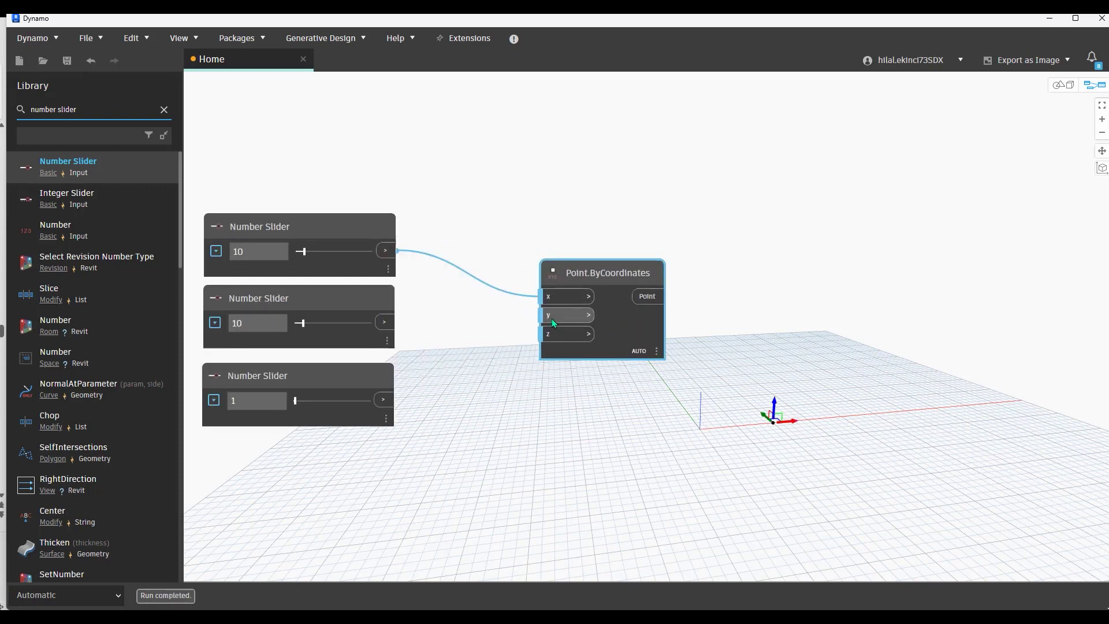
- Wire the second and third sliders into the y and z inputs, and clear the library search
drag(547, 315, 398, 323)
drag(548, 334, 397, 399)
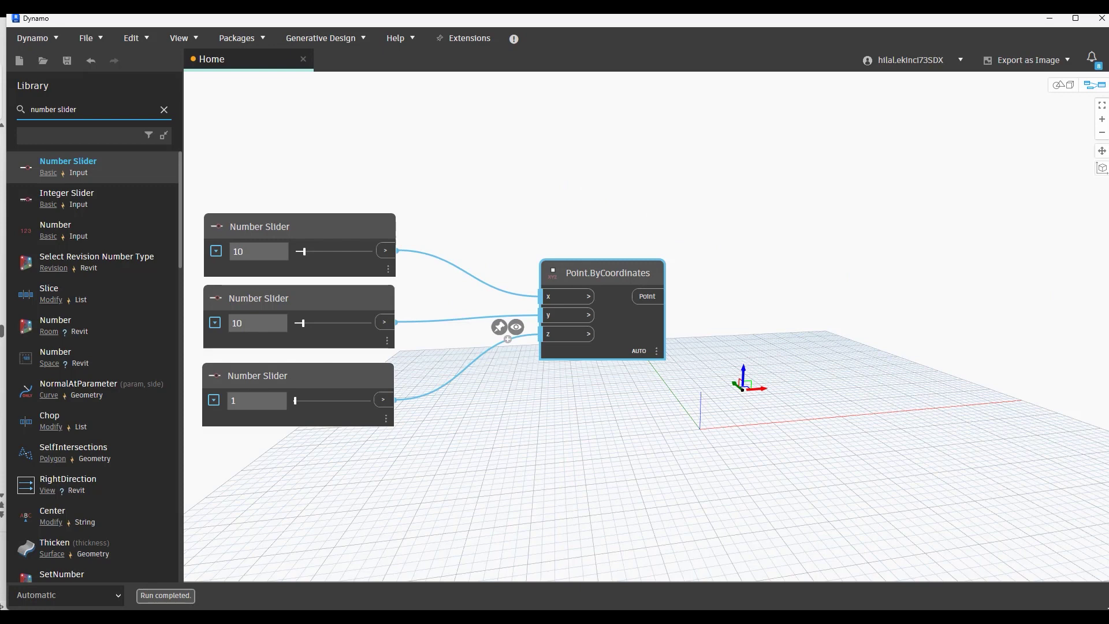
click(99, 111)
key(BackSpace)
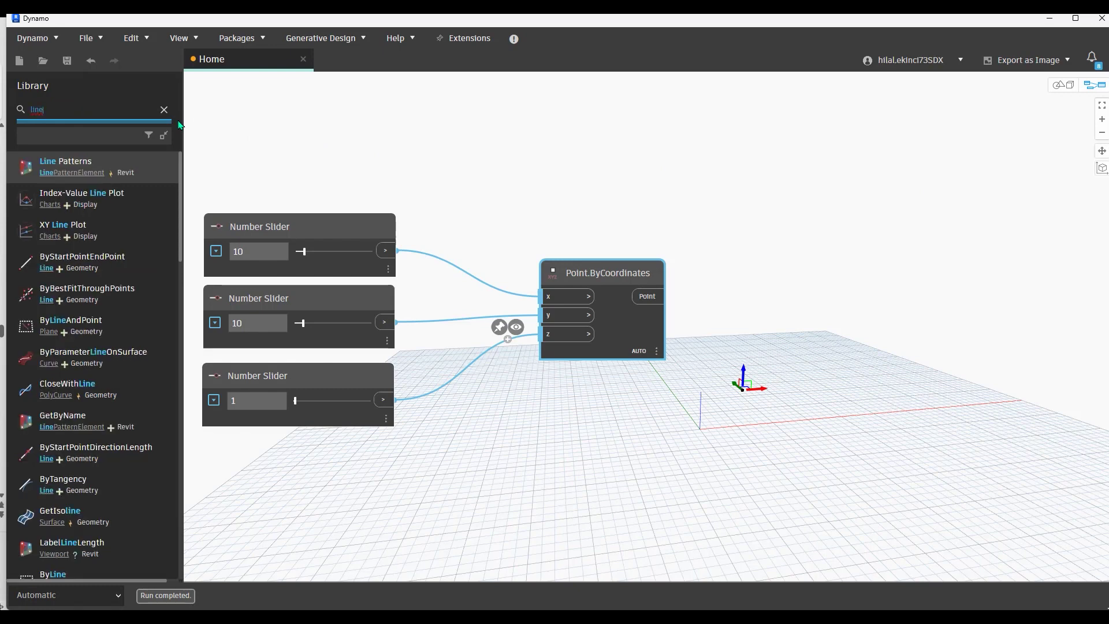
mouse_move(82, 261)
text(line)
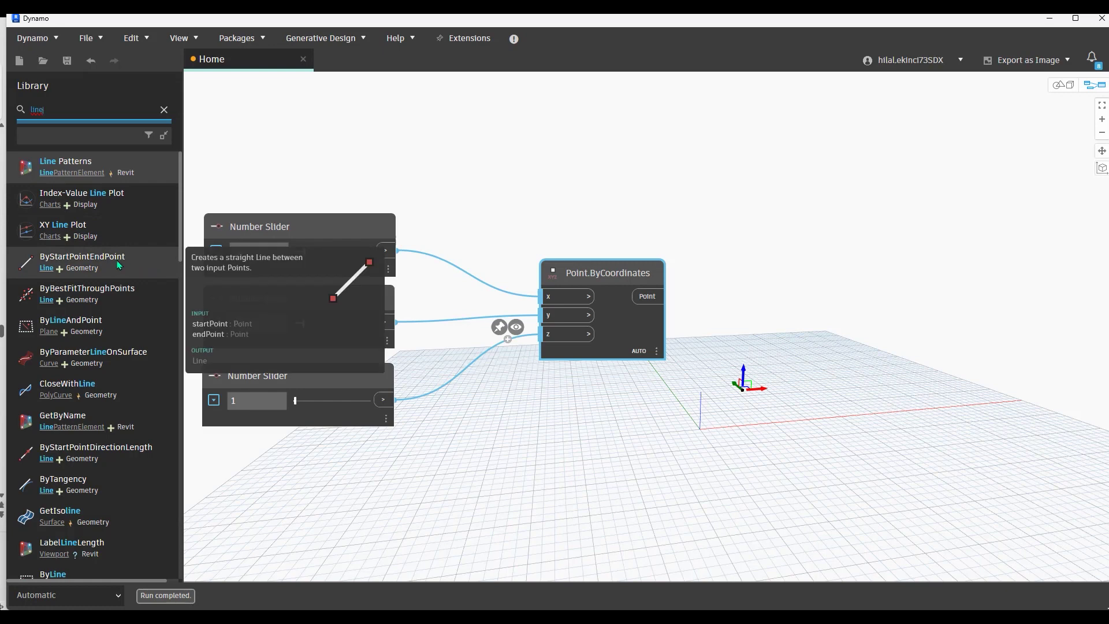
- Add Line.ByStartPointEndPoint right of the point node, with the point as startPoint
click(117, 266)
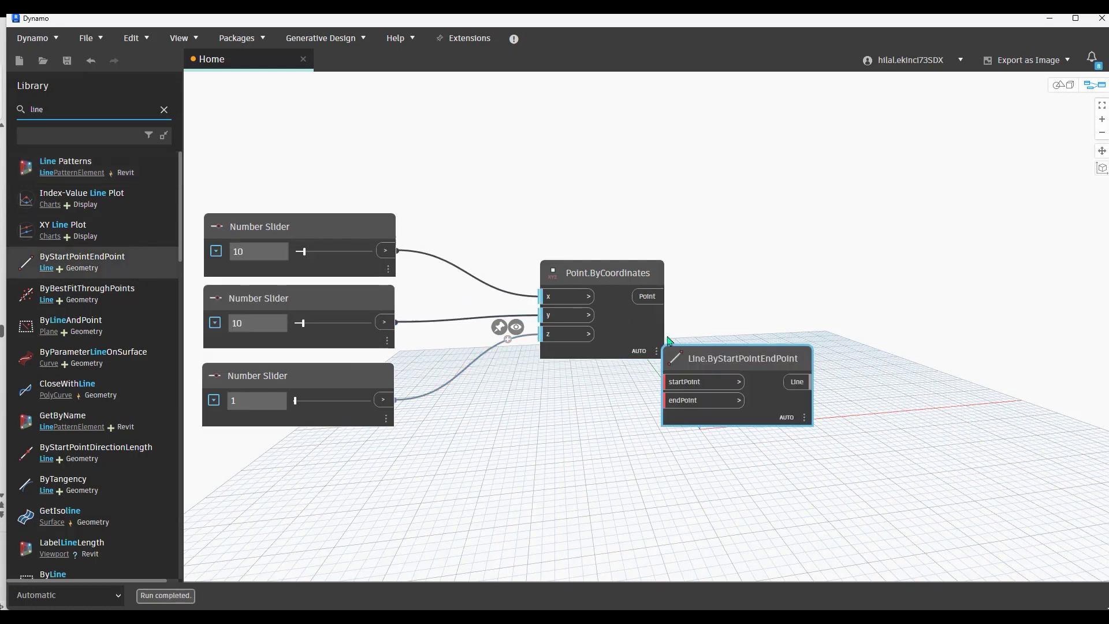
mouse_move(682, 324)
mouse_down()
mouse_move(762, 287)
mouse_move(748, 281)
mouse_up()
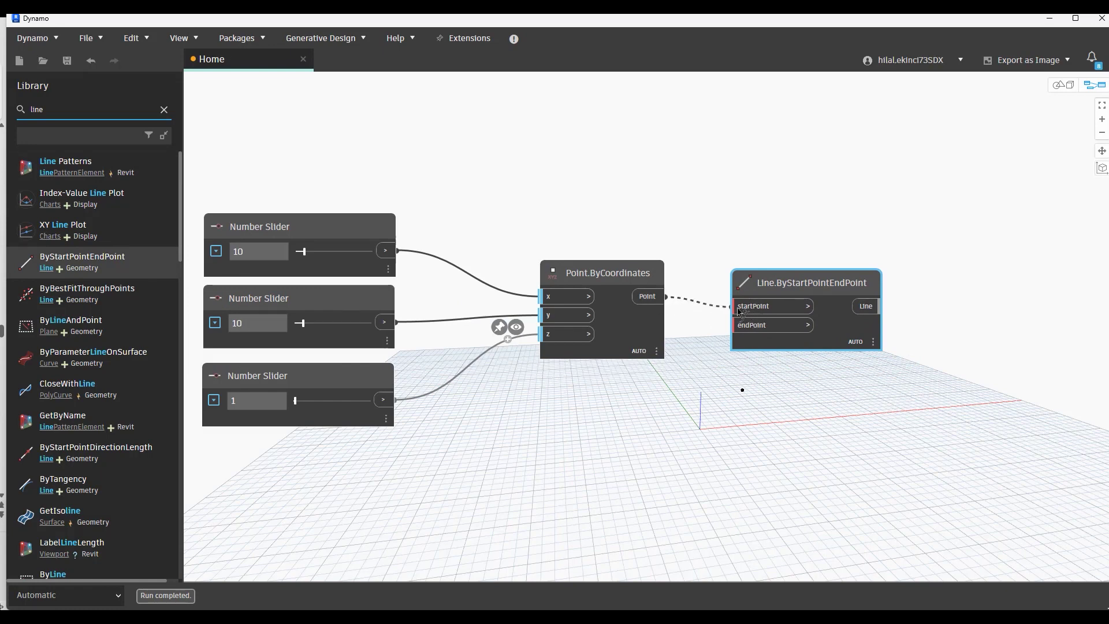
drag(666, 296, 751, 307)
- Search 'coordinates' again and place a second Point.ByCoordinates node below the first
drag(46, 110, 3, 114)
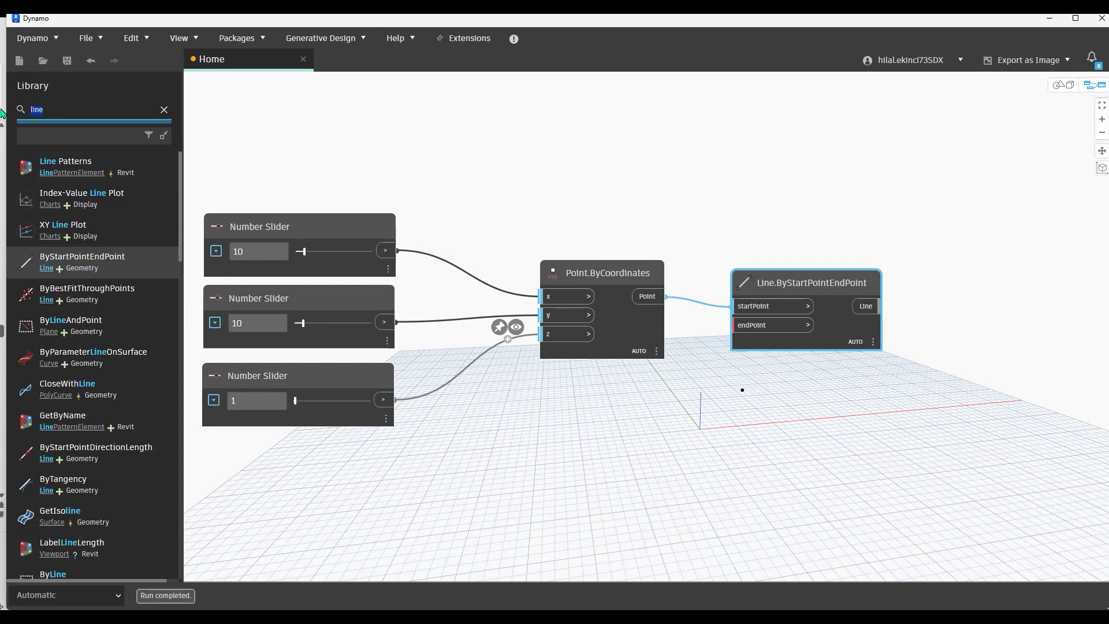
text(coordinat)
text(es)
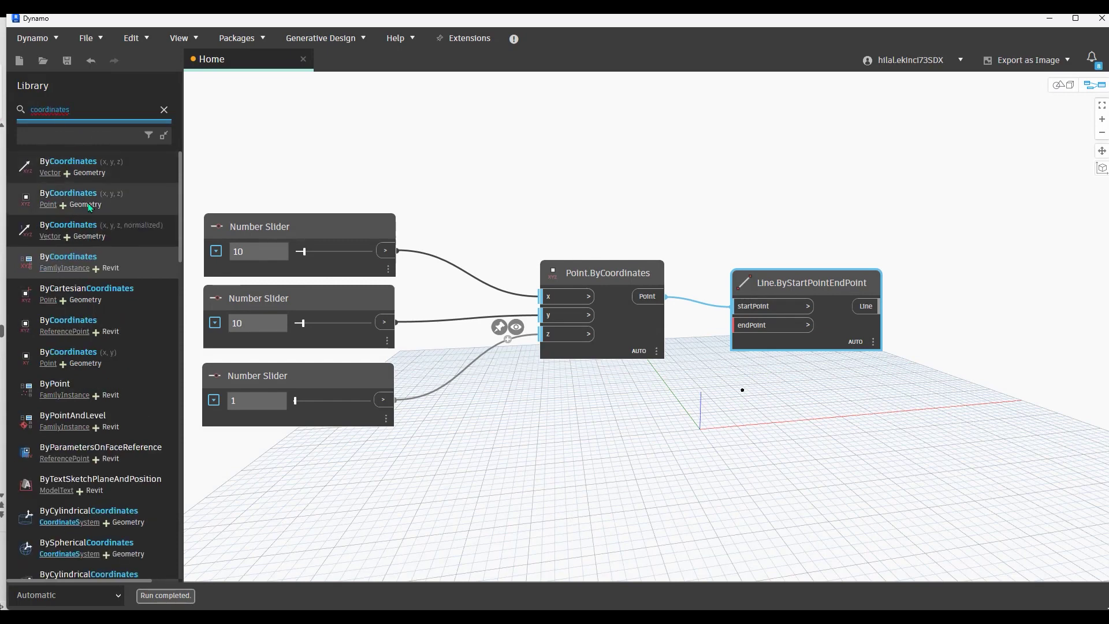
click(69, 196)
drag(711, 379, 574, 396)
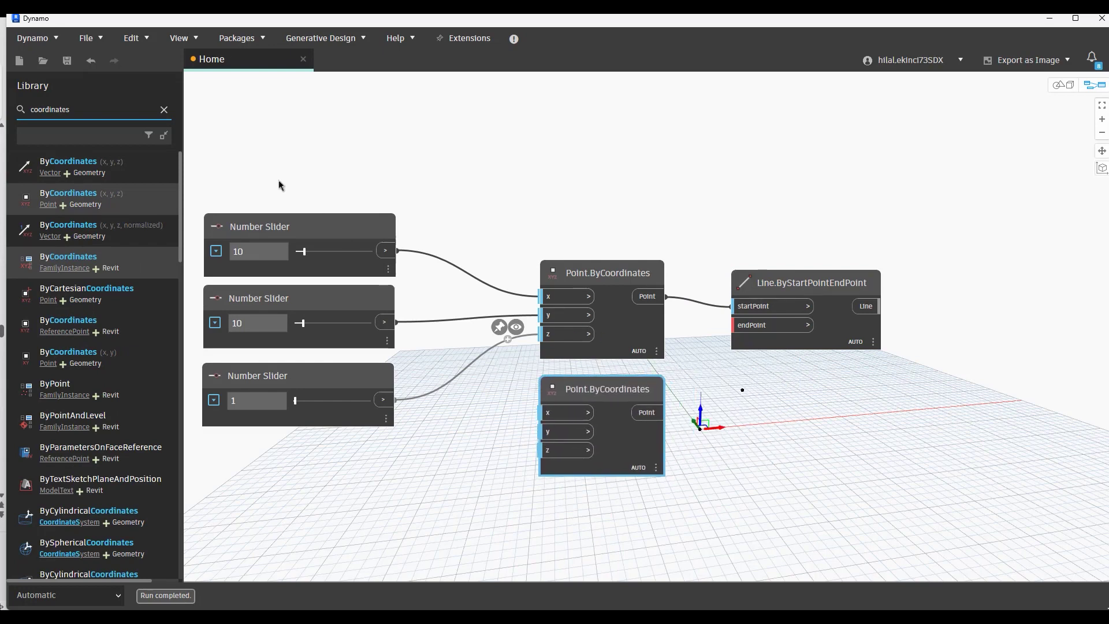
drag(84, 106, 17, 110)
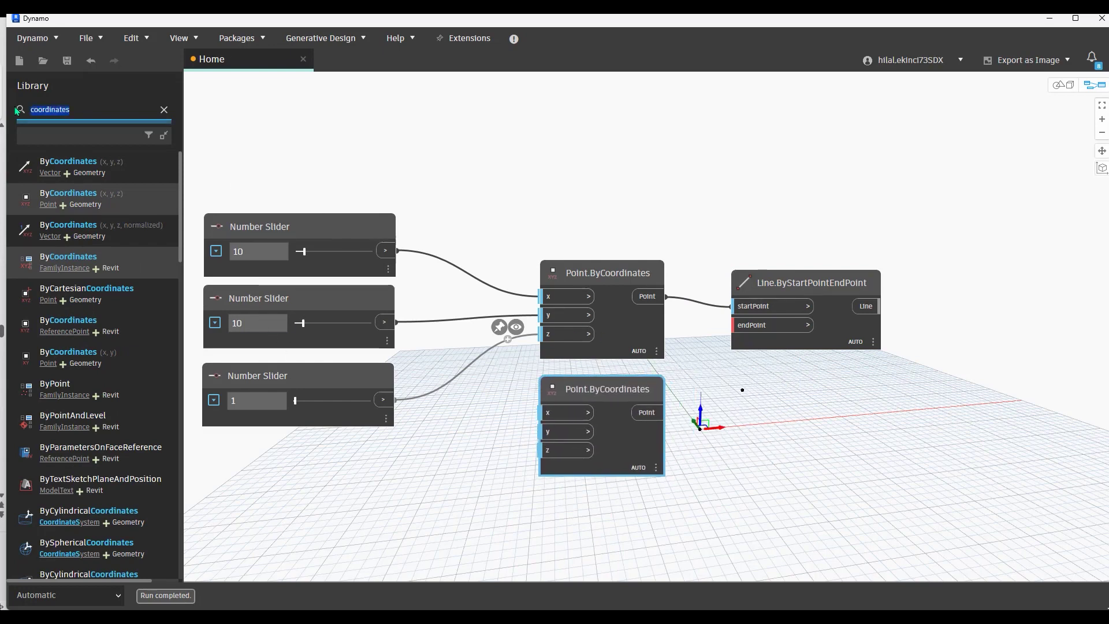
- Add three Number Sliders set to 1 and stack them below the existing sliders
text(number slider)
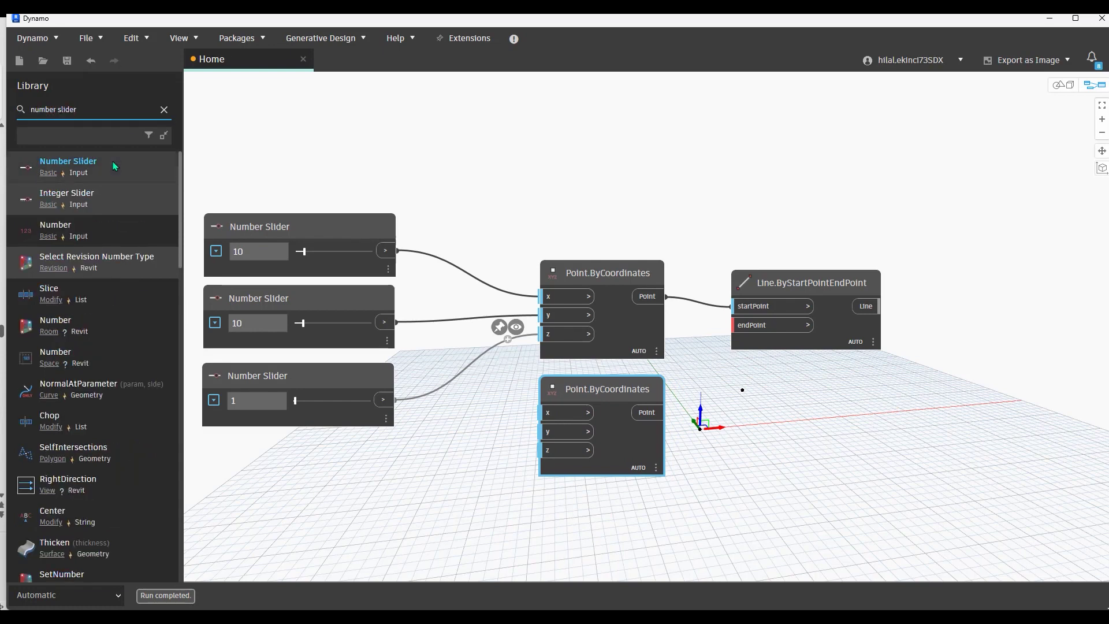
click(117, 166)
scroll(854, 274, down, 1)
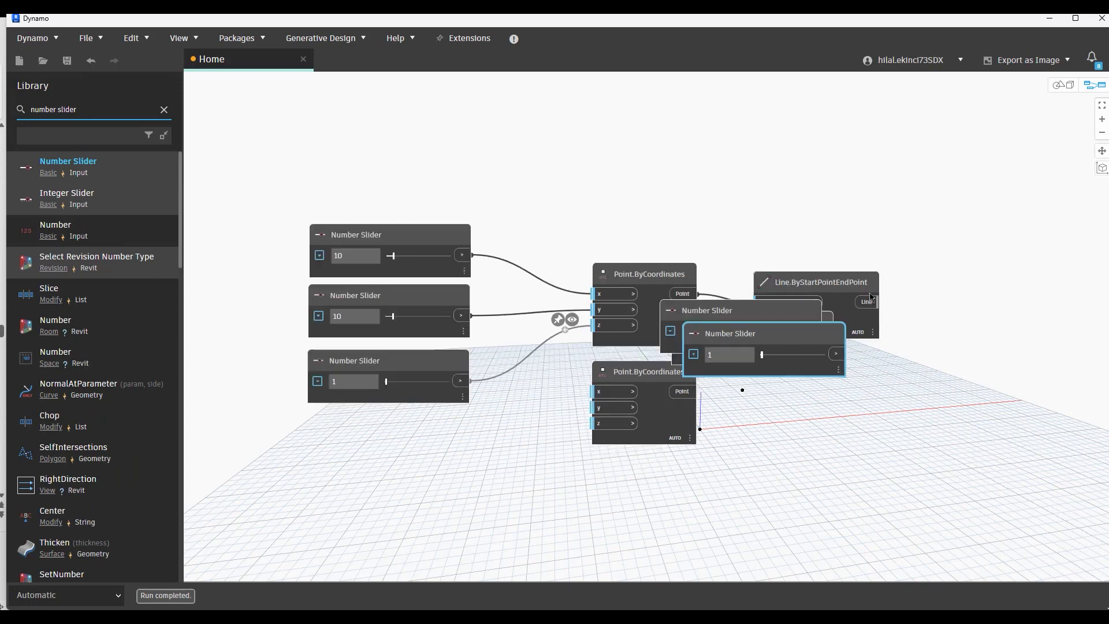
middle_drag(786, 377, 794, 282)
drag(788, 239, 408, 359)
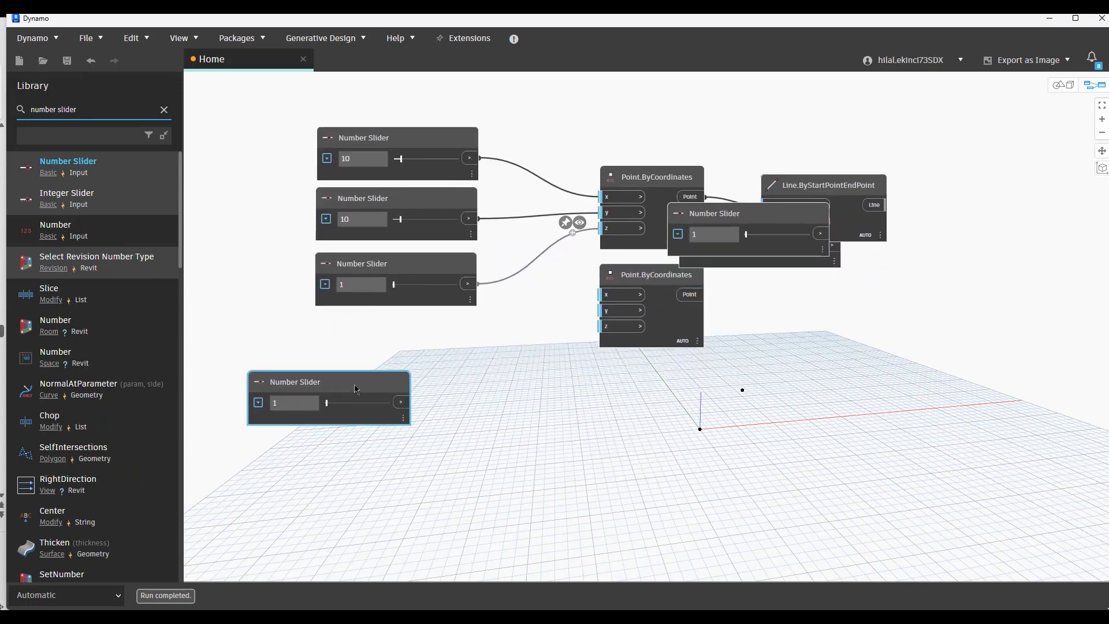
drag(710, 214, 352, 424)
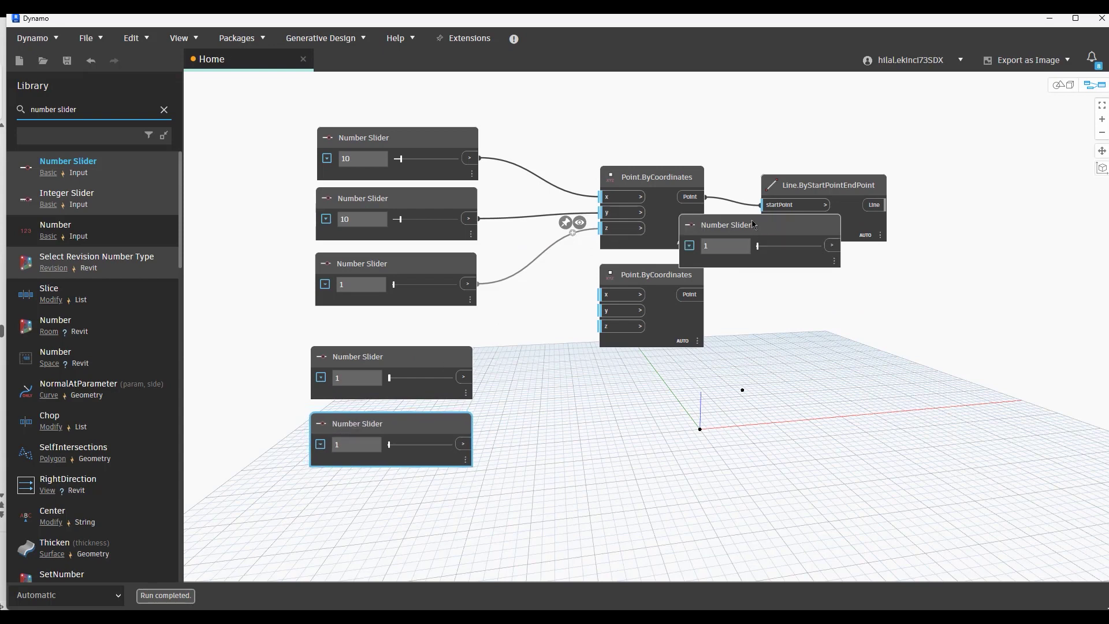
drag(757, 254, 387, 525)
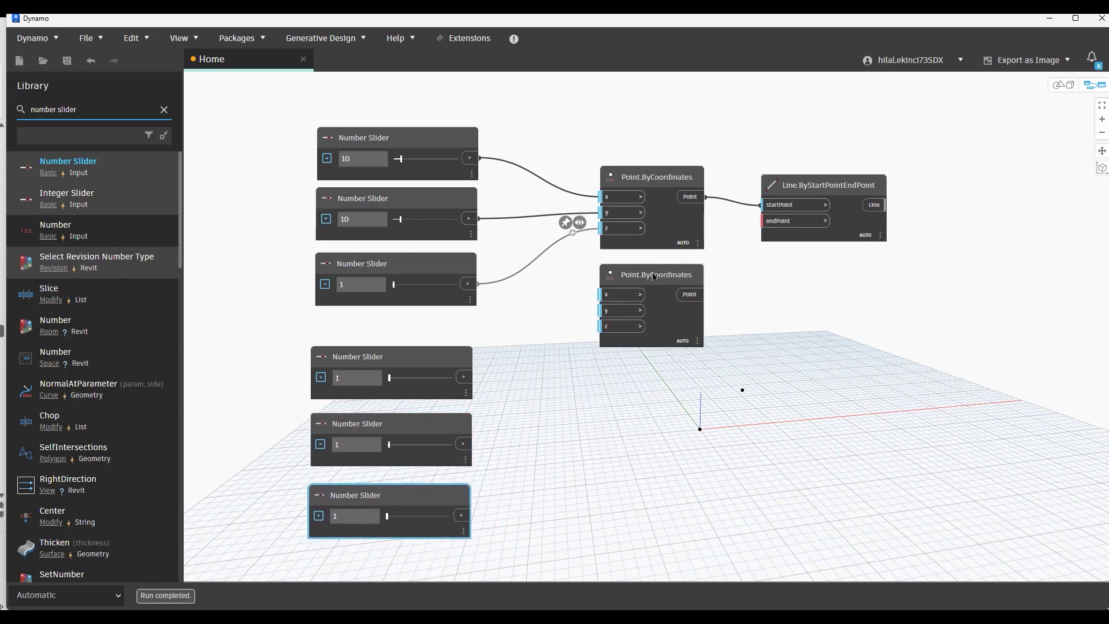
- Wire the lower sliders into the second Point.ByCoordinates and its point into the line's endPoint
mouse_move(654, 276)
mouse_down()
mouse_move(649, 398)
mouse_move(503, 392)
mouse_move(474, 377)
mouse_up()
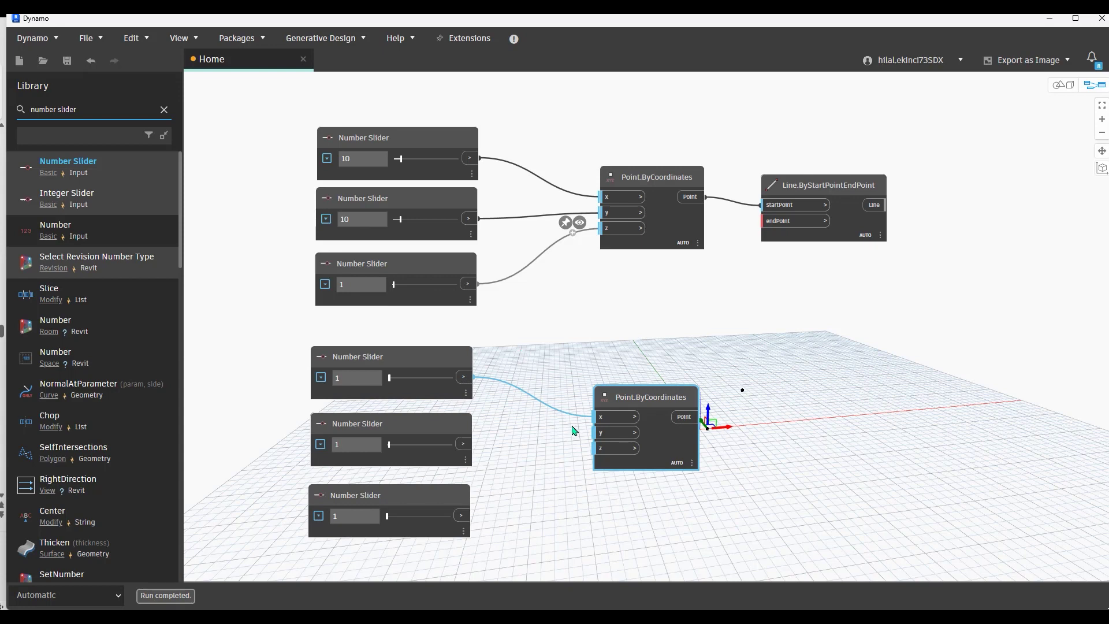
drag(597, 432, 464, 444)
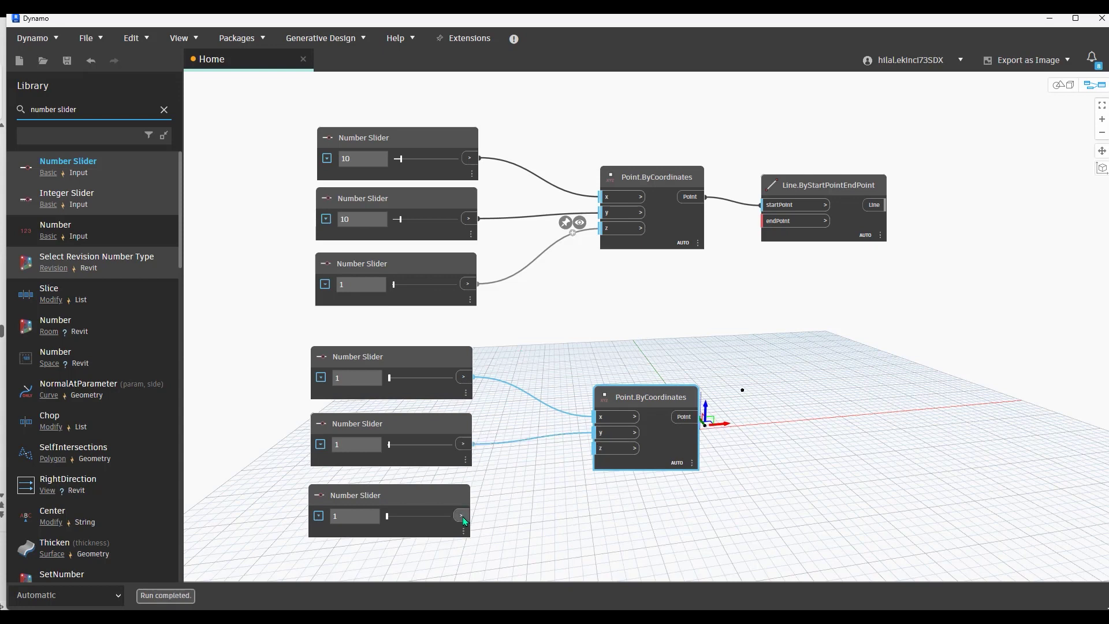
drag(462, 515, 596, 448)
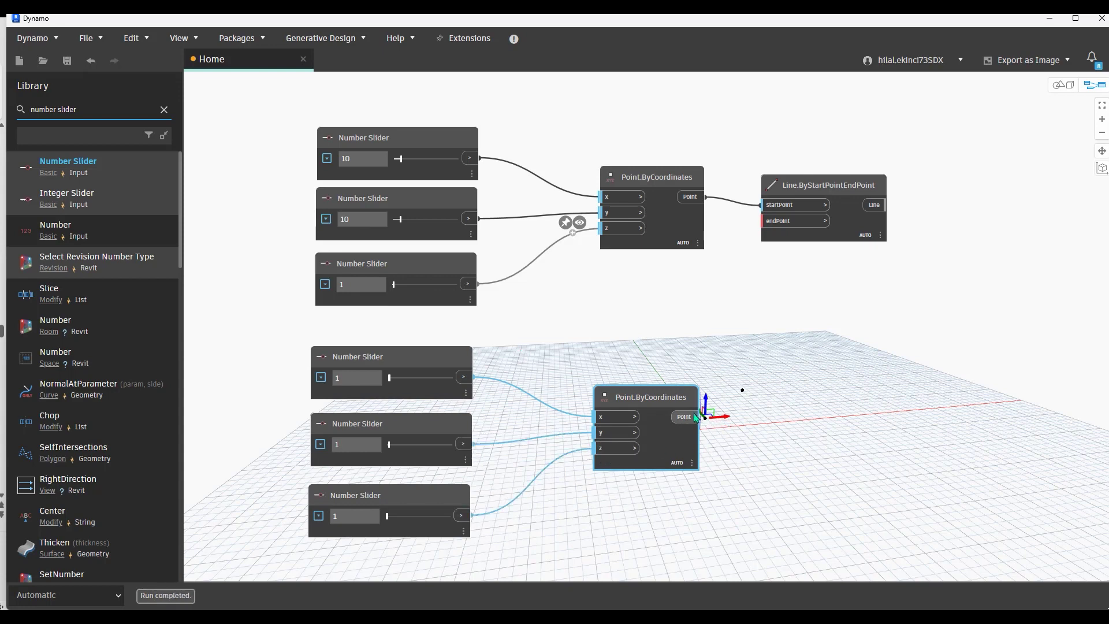
drag(699, 416, 776, 225)
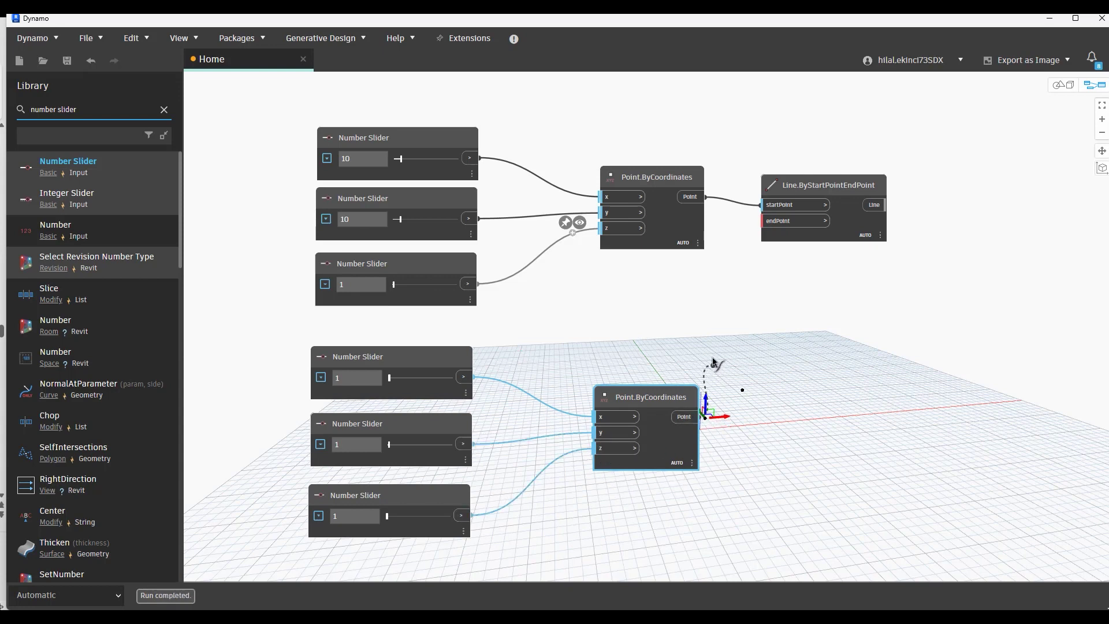
click(776, 225)
middle_drag(743, 431, 734, 406)
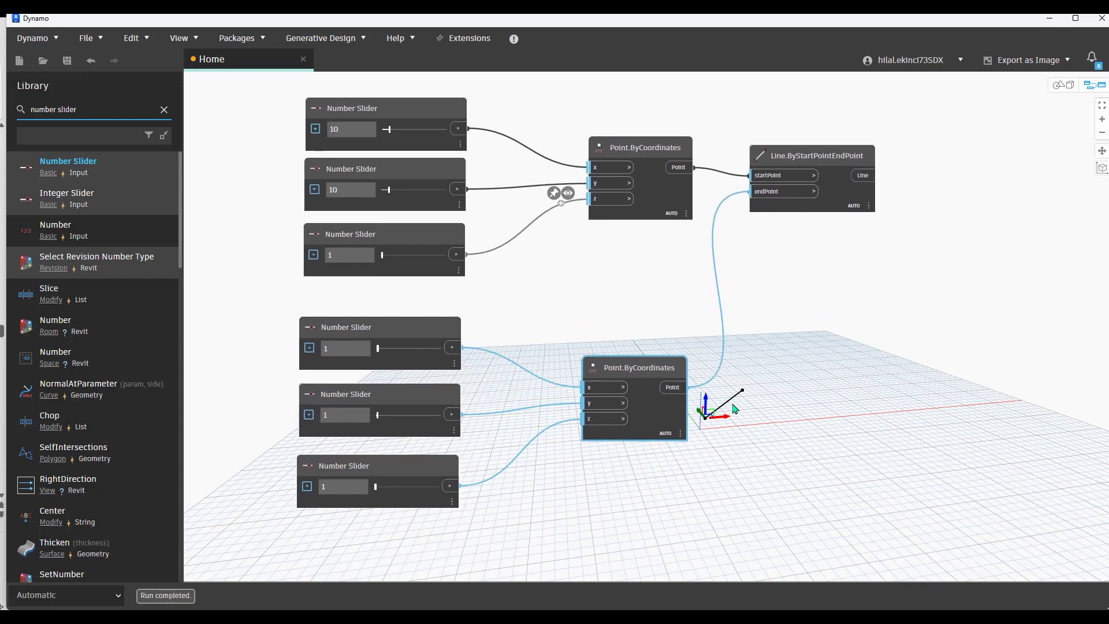
- Orbit the 3D background preview around the line, then return to the node graph
click(1062, 87)
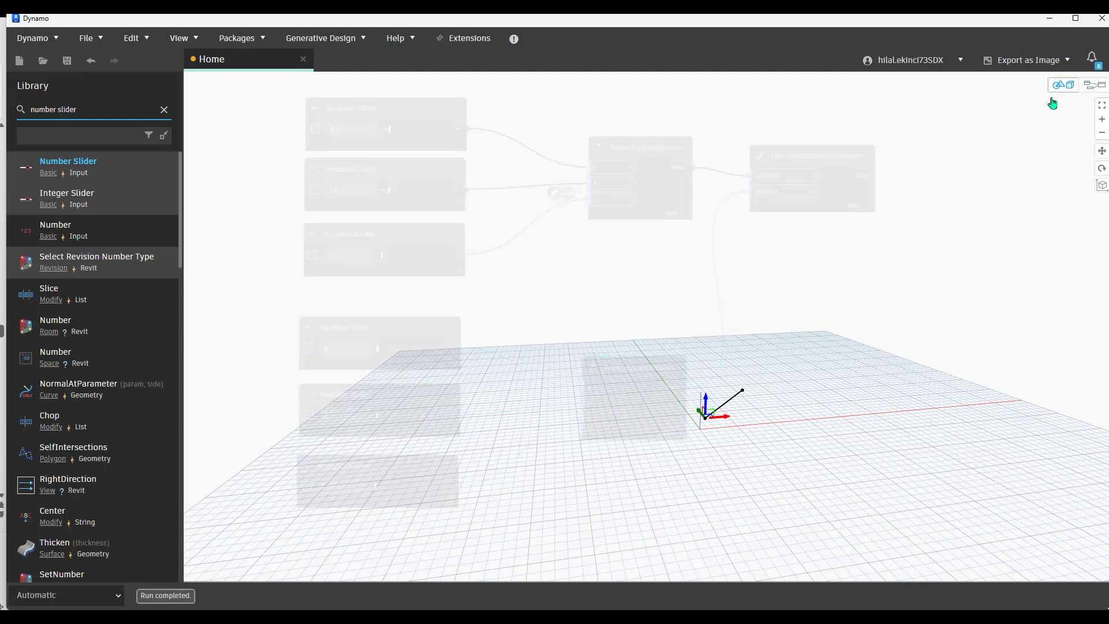
mouse_move(722, 427)
right_down()
mouse_move(782, 497)
mouse_move(806, 421)
mouse_move(797, 354)
mouse_move(782, 444)
right_up()
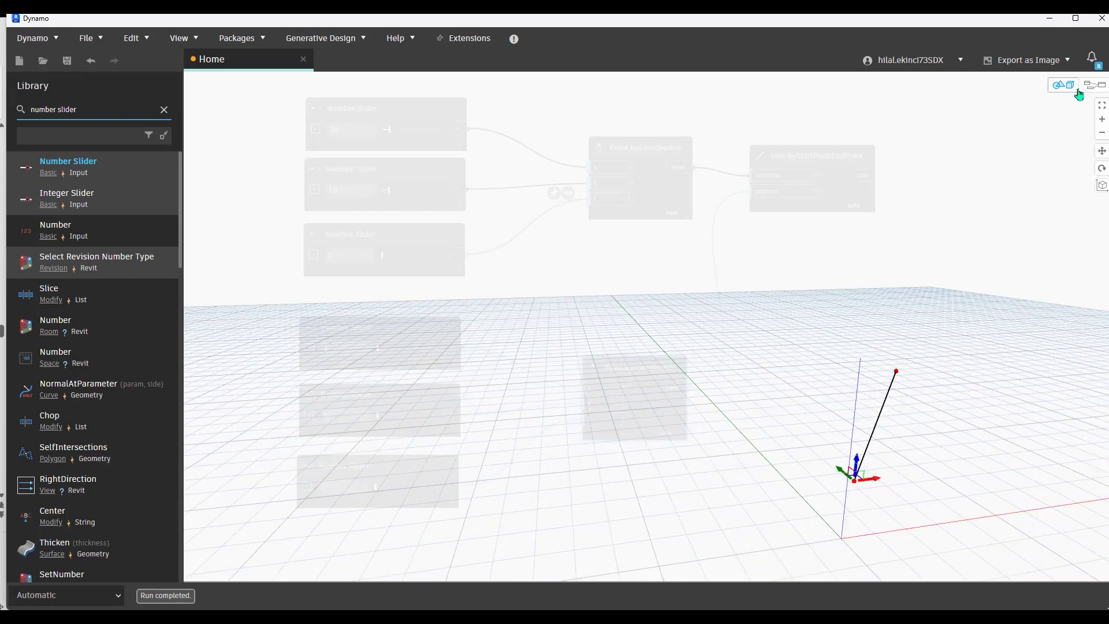
click(1096, 90)
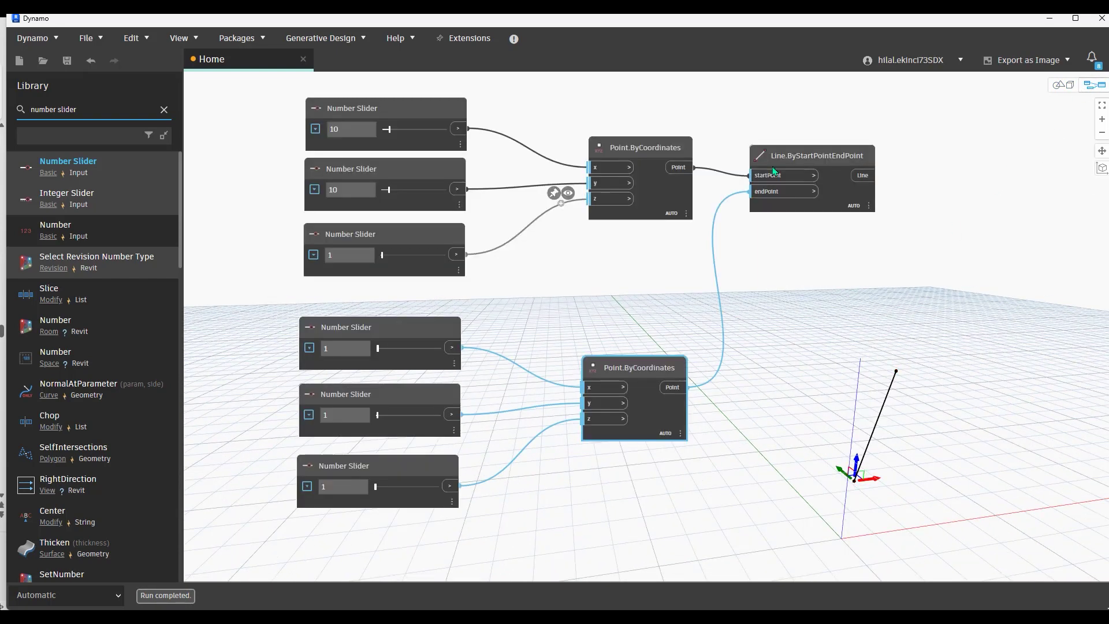
- Retype the slider values, giving the upper start-point sliders 12, 12 and 17
double_click(334, 348)
double_click(334, 415)
text(17)
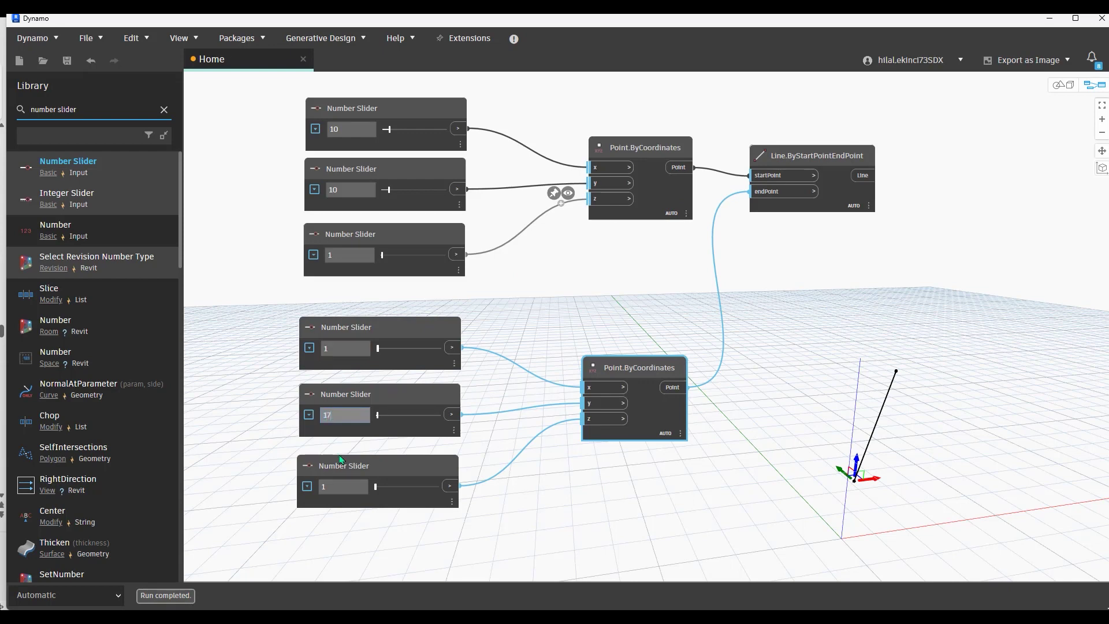
double_click(334, 487)
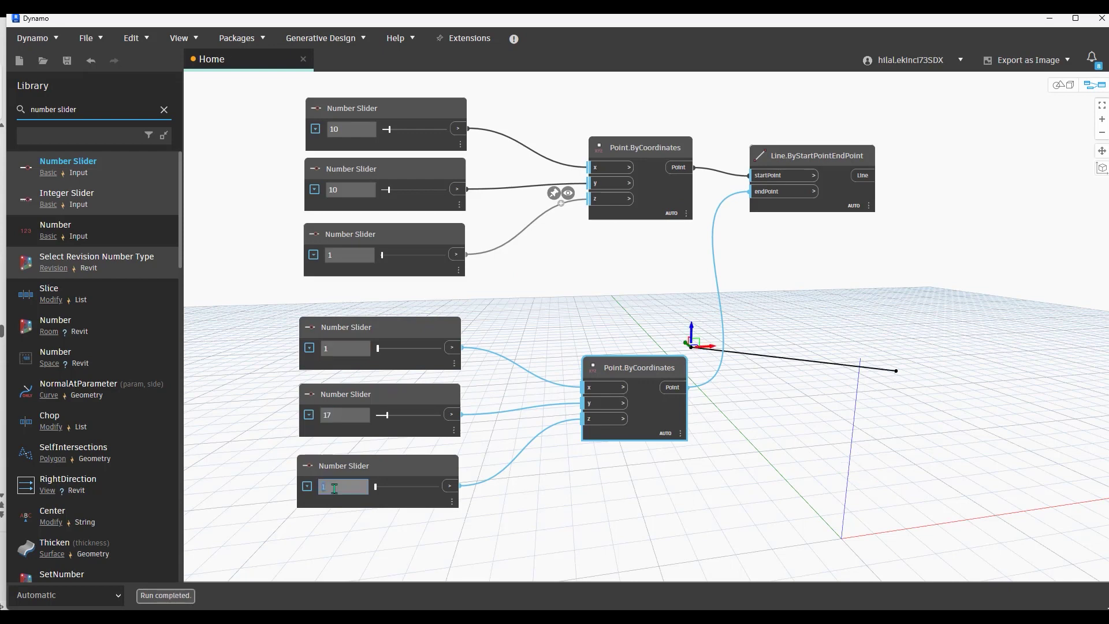
text(0)
double_click(342, 256)
text(17)
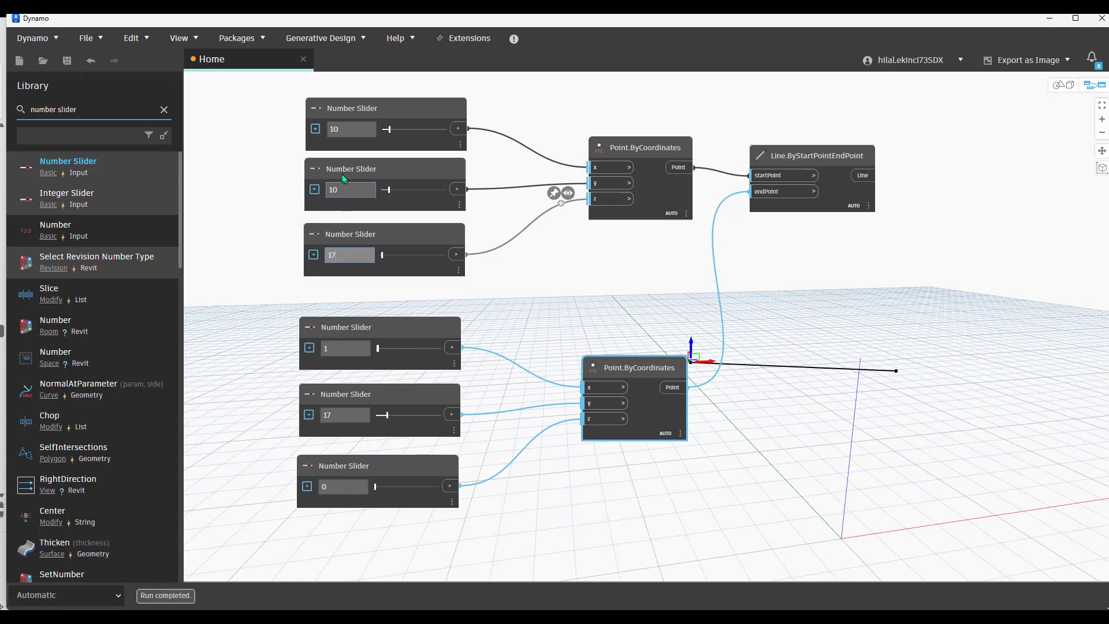
double_click(342, 189)
text(12)
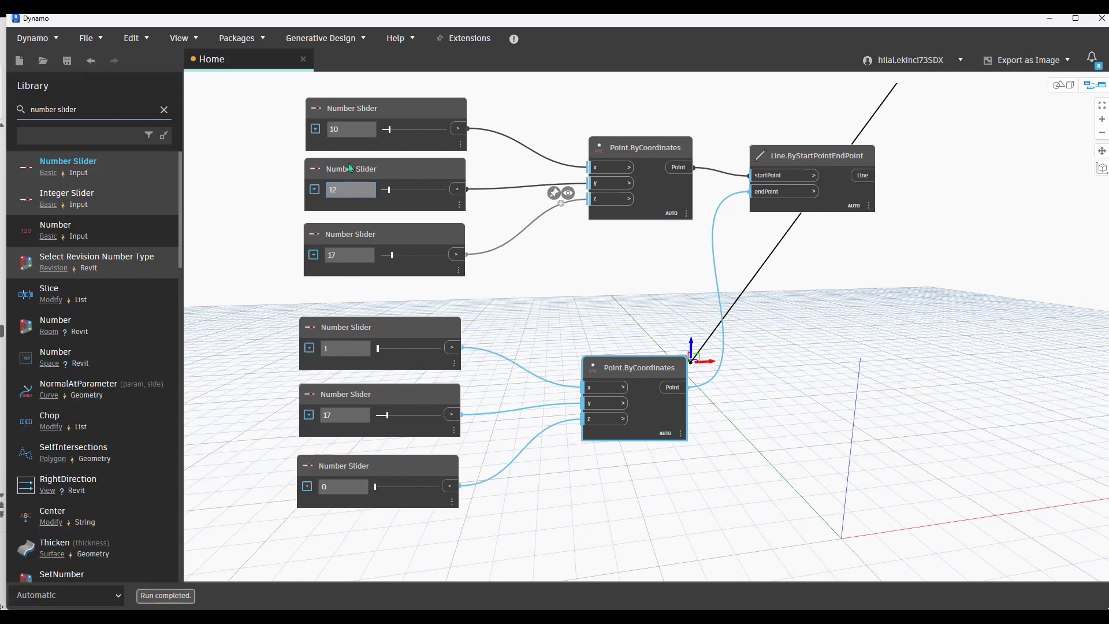
double_click(349, 128)
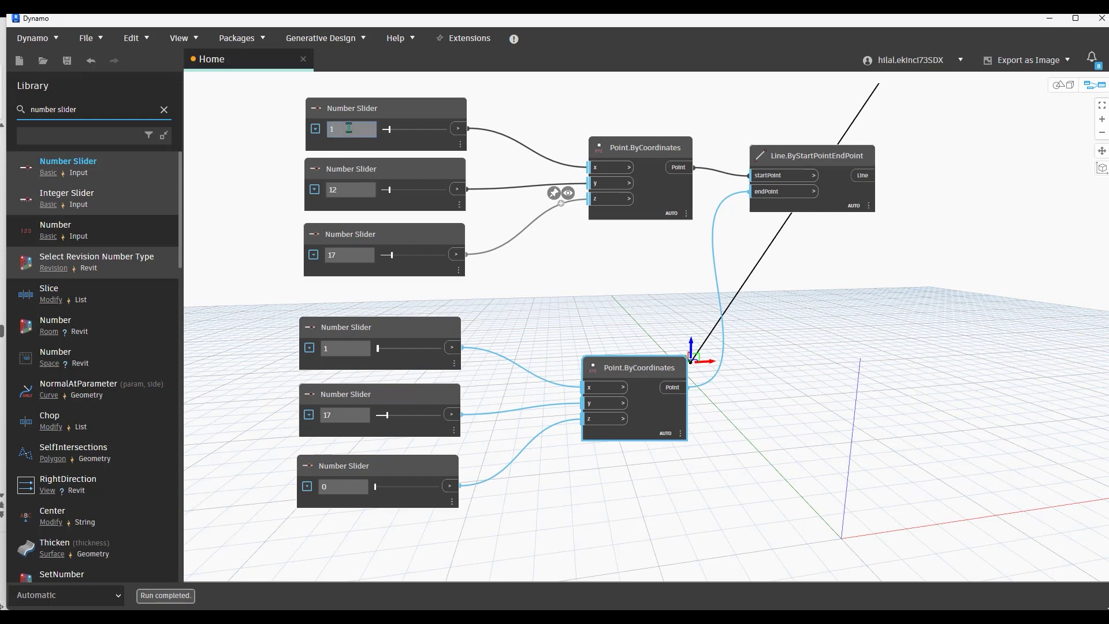
- Set the lower end-point sliders to 0 so the line ends at the origin
scroll(831, 373, down, 2)
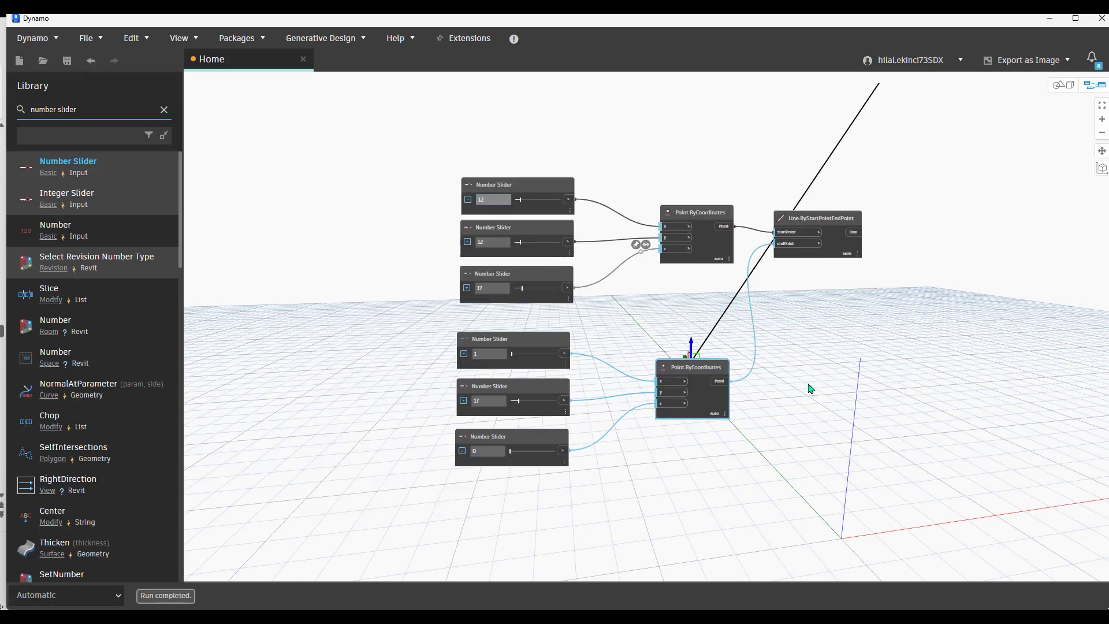
scroll(780, 370, down, 1)
double_click(431, 365)
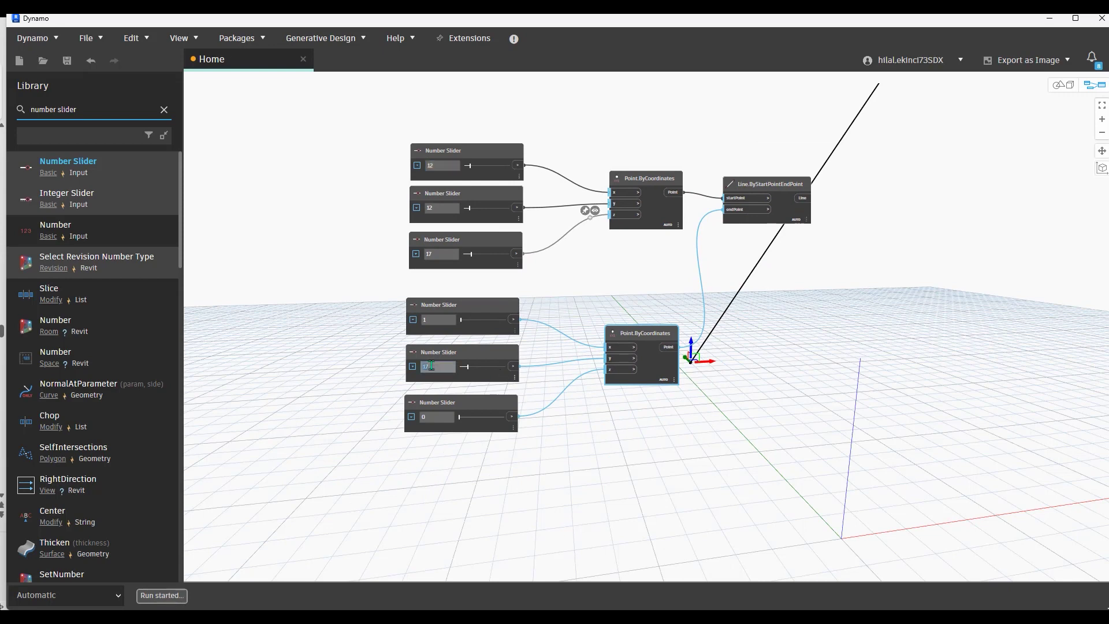
text(0)
key(Return)
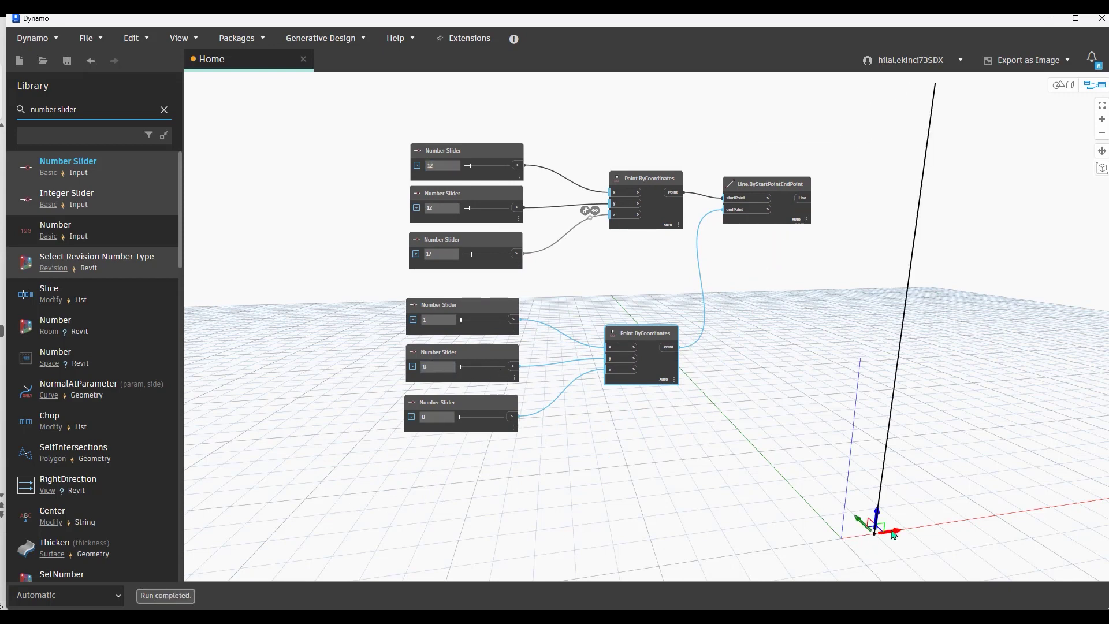
double_click(437, 321)
key(Return)
scroll(796, 493, down, 4)
scroll(874, 430, up, 1)
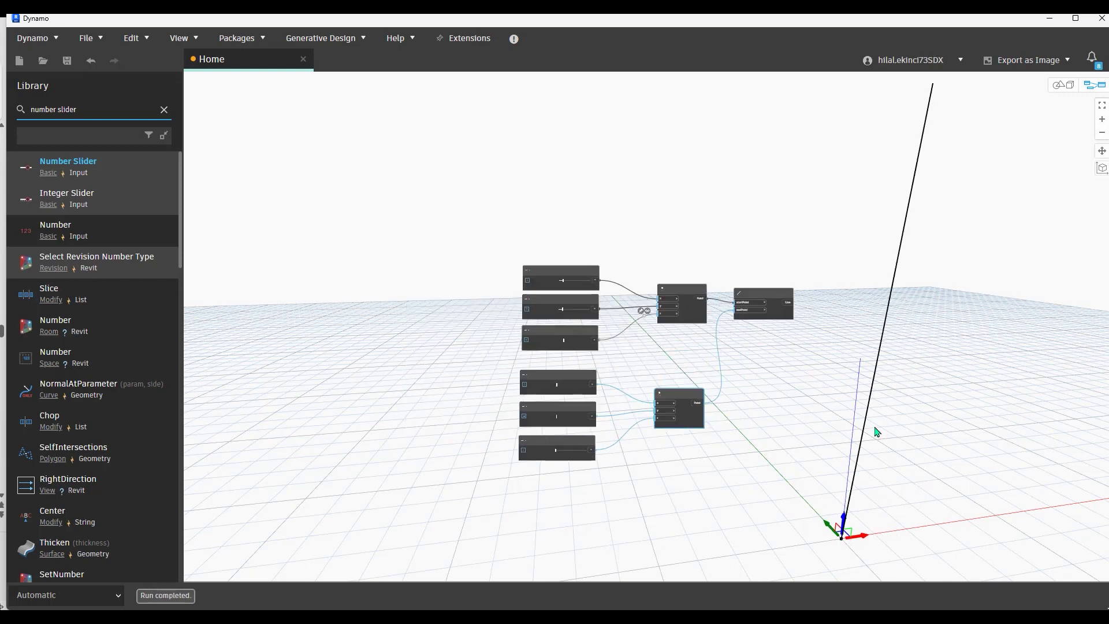
scroll(874, 432, up, 1)
click(1070, 85)
scroll(950, 356, down, 2)
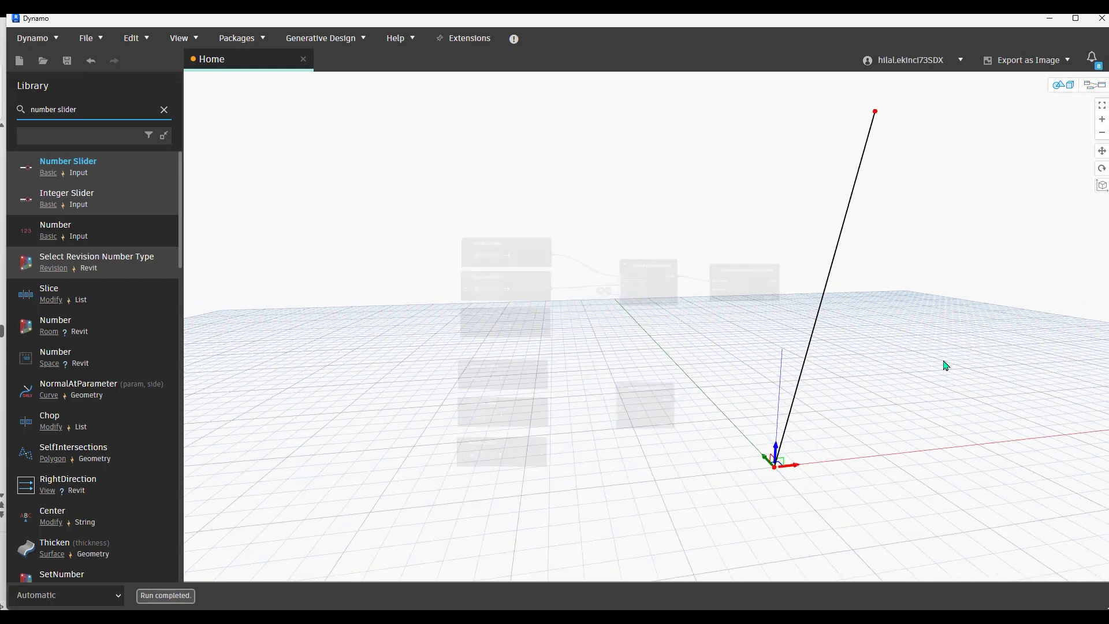
scroll(924, 360, down, 2)
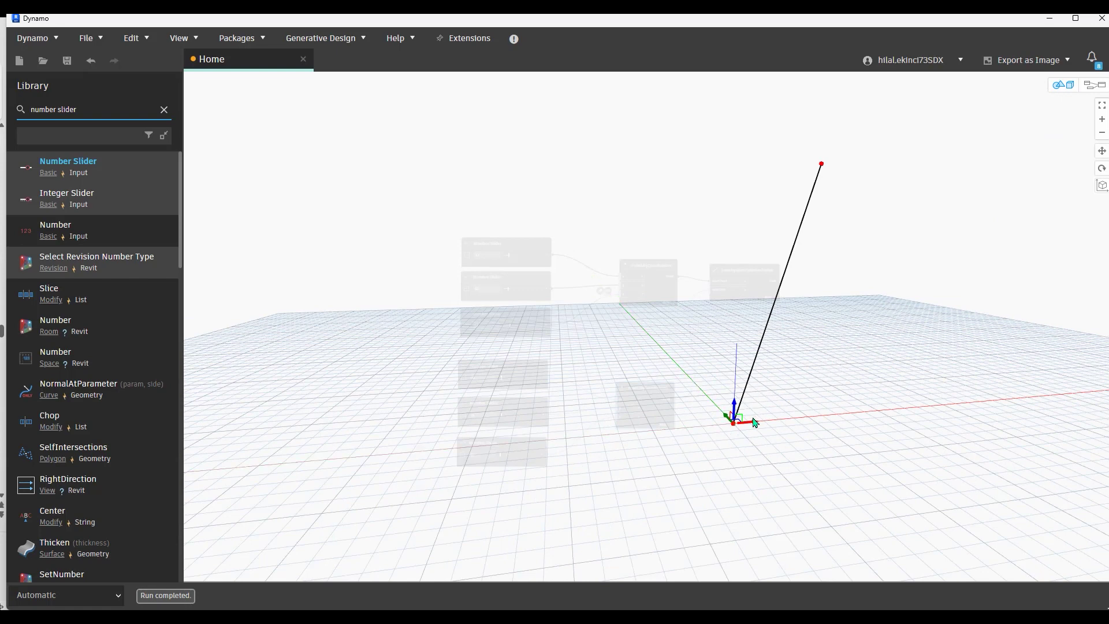
click(1090, 86)
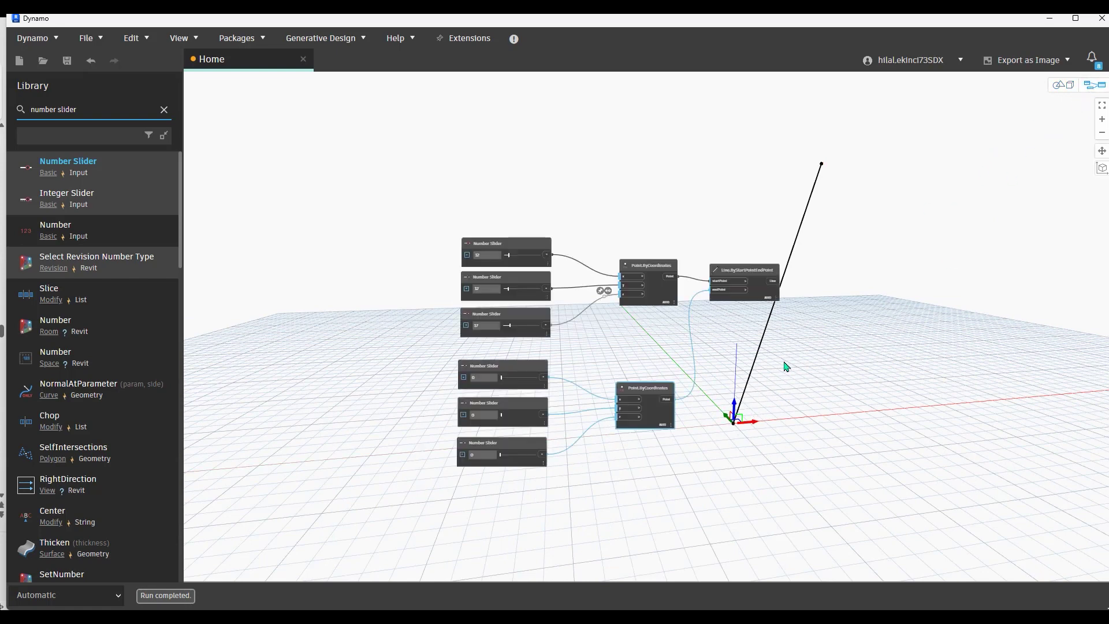
scroll(721, 344, up, 1)
scroll(685, 328, up, 1)
scroll(679, 312, up, 1)
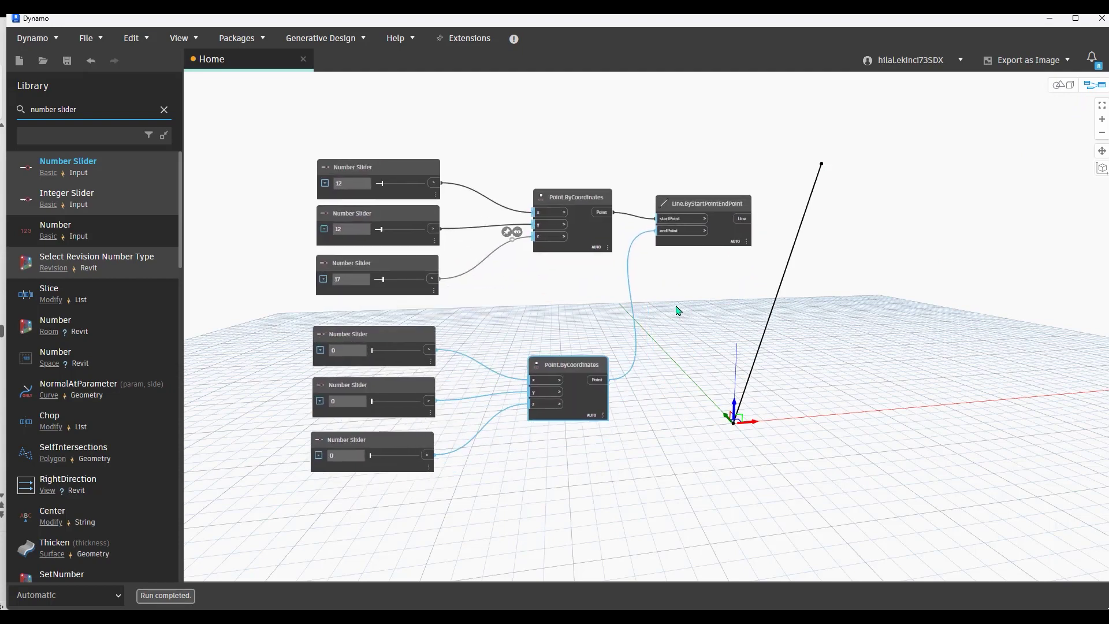